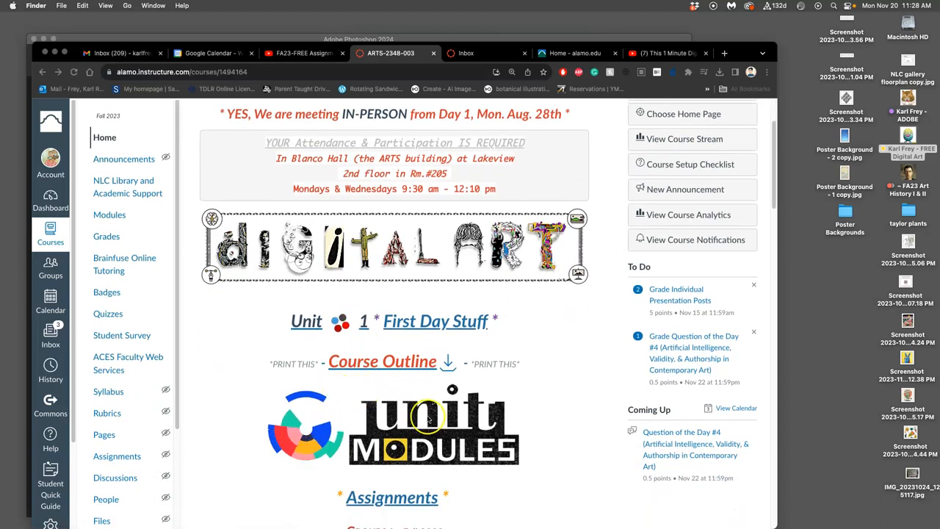
Go from the Canvas course home page to the Unit Modules page.
left_click(422, 426)
left_click(431, 436)
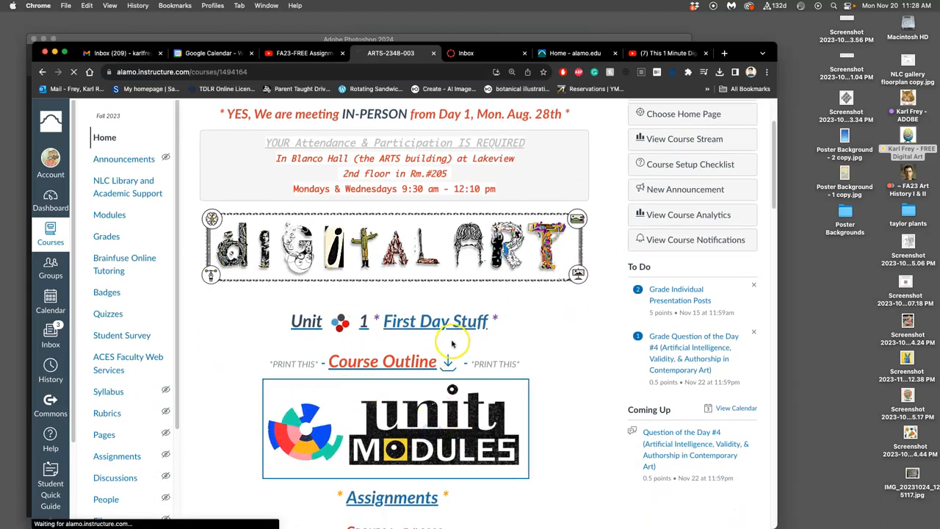
scroll(457, 339, "down", 5)
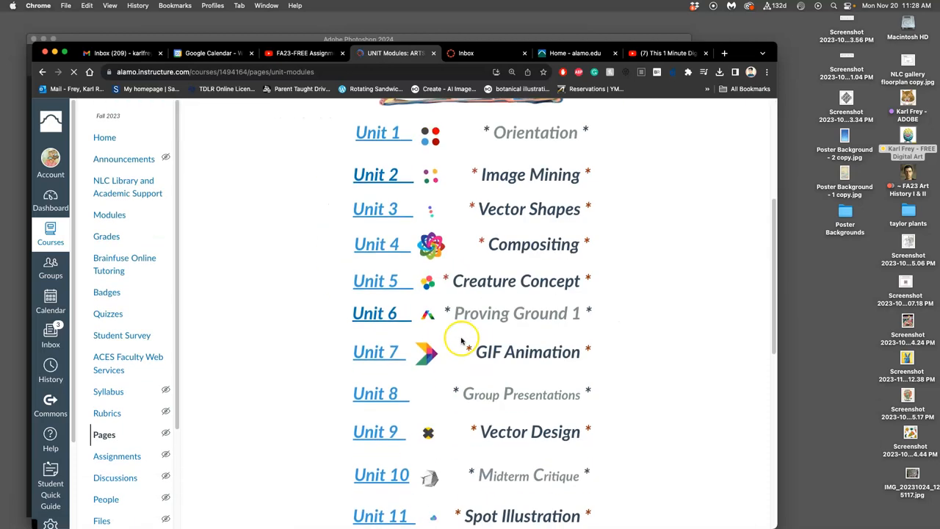
scroll(457, 339, "down", 2)
scroll(457, 339, "down", 2)
scroll(461, 338, "down", 3)
scroll(461, 337, "down", 2)
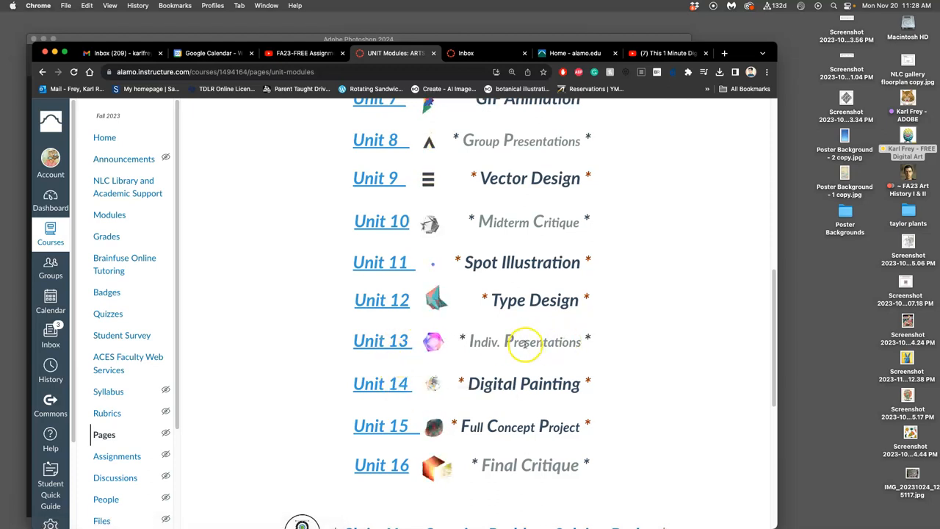
View the Unit 14 Digital Painting overview, return to Unit Modules and bring up link options for Unit 13.
left_click(405, 387)
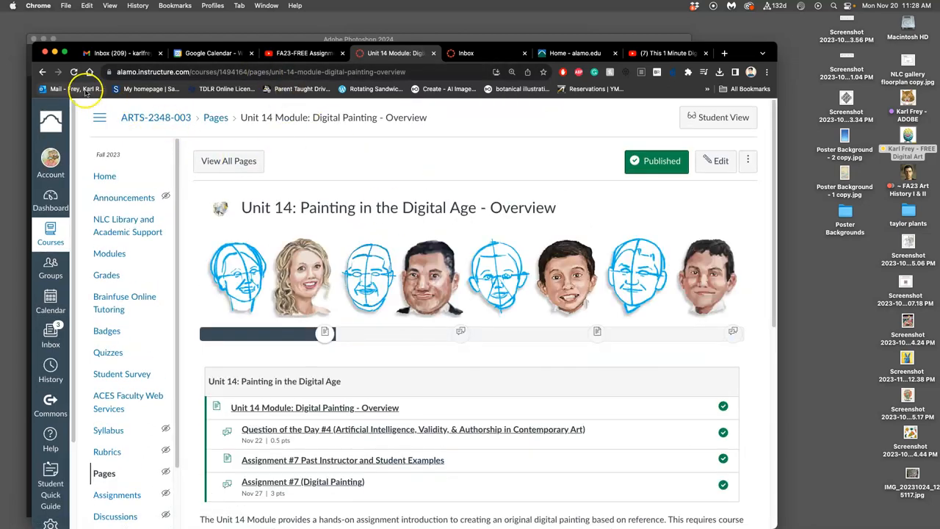
left_click(43, 71)
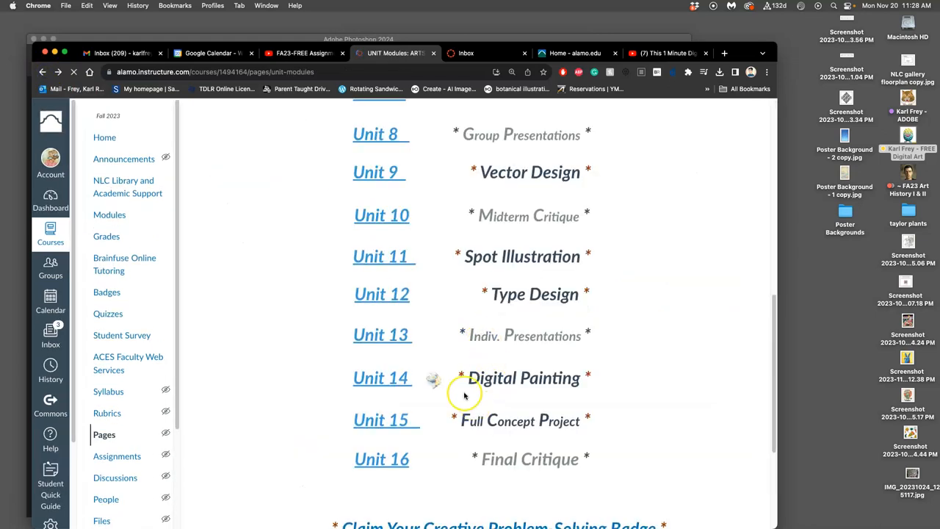
right_click(396, 339)
Open Unit 13 in a new tab and advance to the Individual Presentation Posts discussion.
left_click(438, 329)
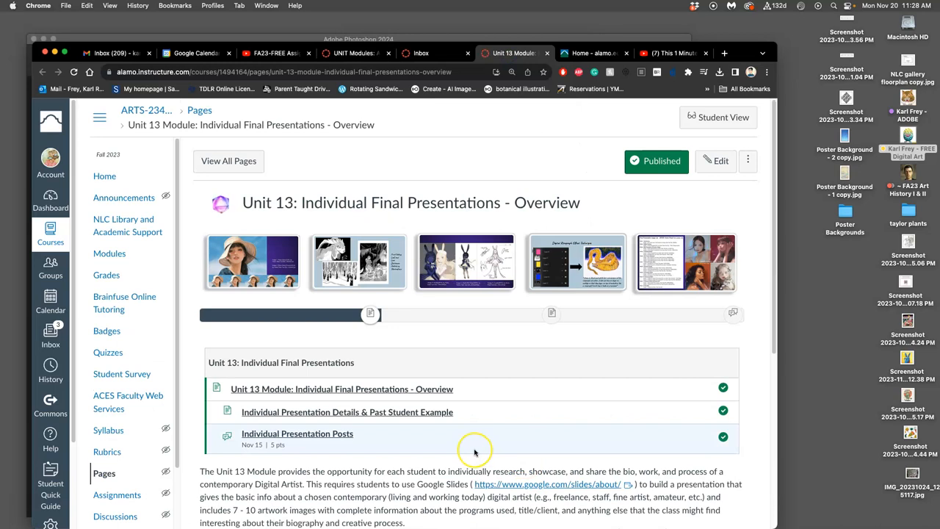
scroll(473, 441, "down", 5)
scroll(474, 451, "down", 5)
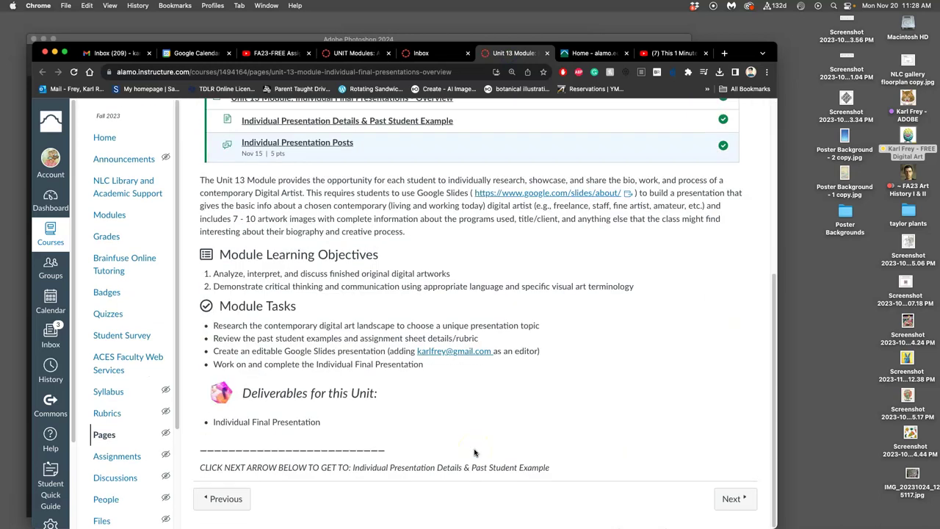
left_click(733, 498)
scroll(740, 500, "down", 10)
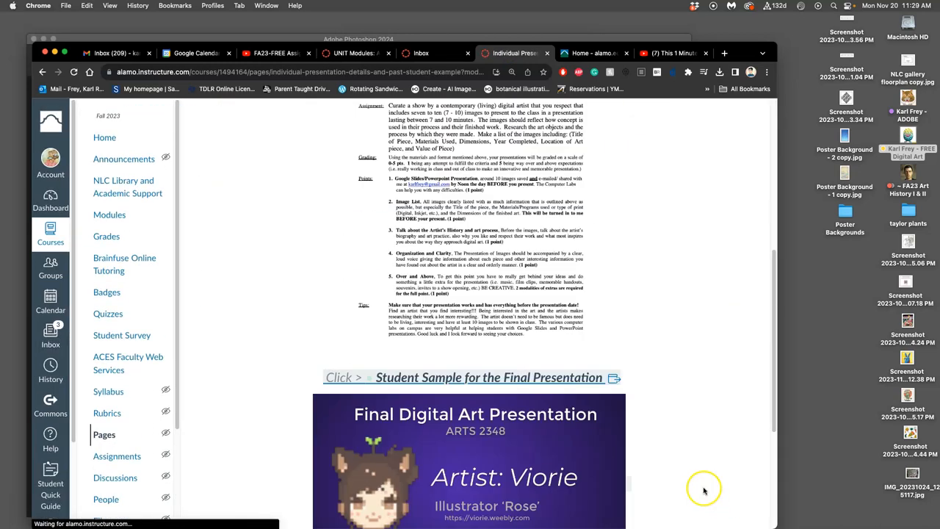
left_click(732, 497)
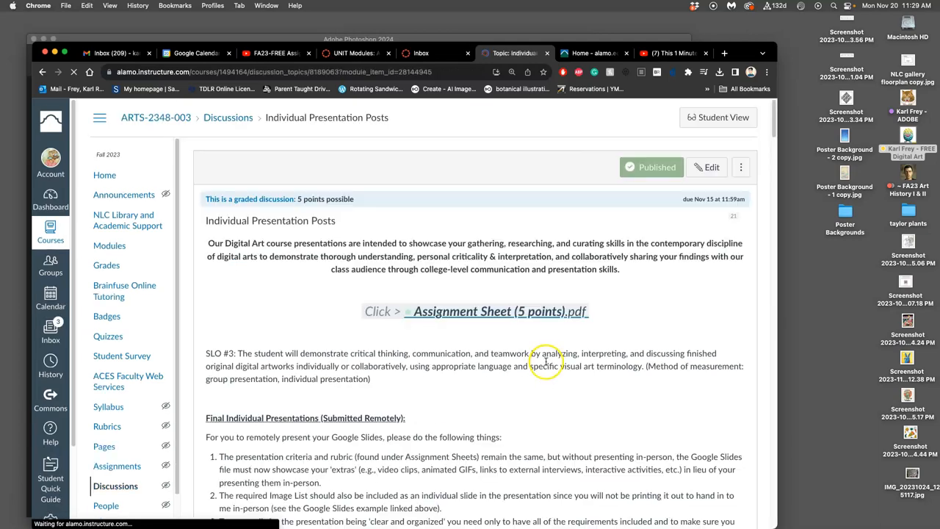
scroll(527, 380, "down", 5)
scroll(527, 380, "down", 15)
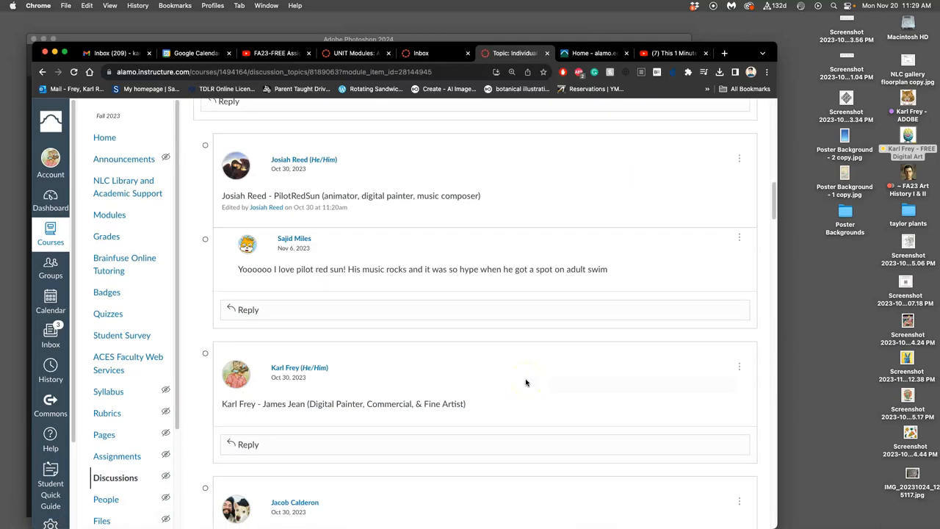
scroll(514, 380, "down", 5)
scroll(512, 380, "down", 5)
scroll(513, 381, "down", 5)
scroll(512, 381, "down", 5)
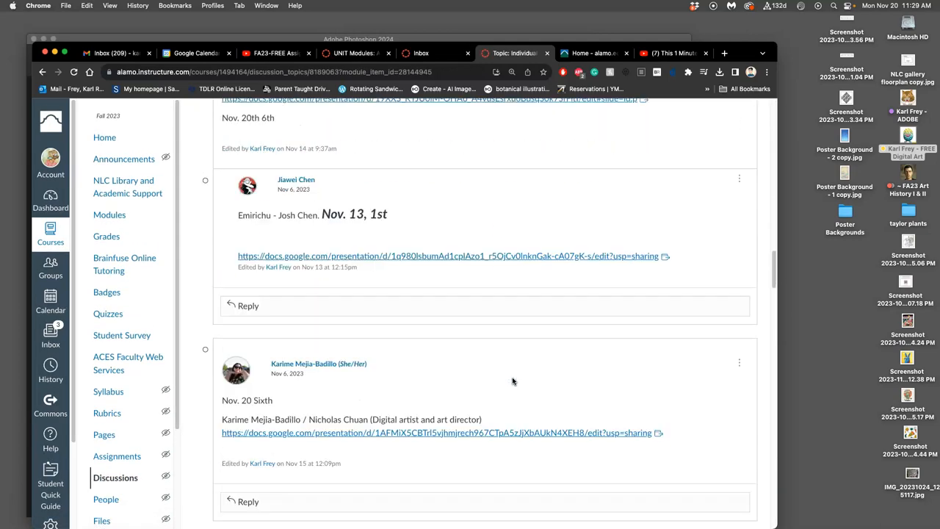
scroll(512, 380, "down", 5)
scroll(512, 380, "down", 5)
scroll(512, 380, "down", 3)
scroll(512, 380, "down", 5)
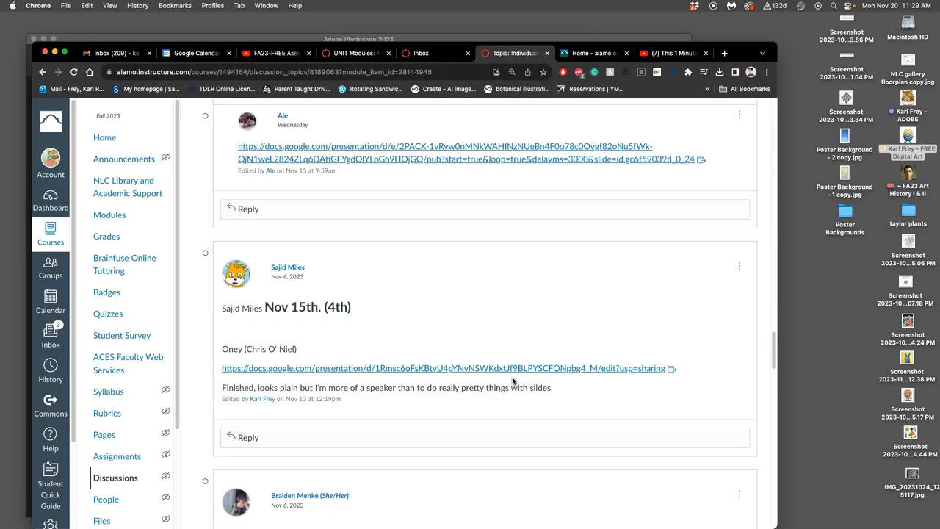
scroll(512, 380, "down", 3)
scroll(512, 381, "down", 4)
scroll(512, 381, "down", 4)
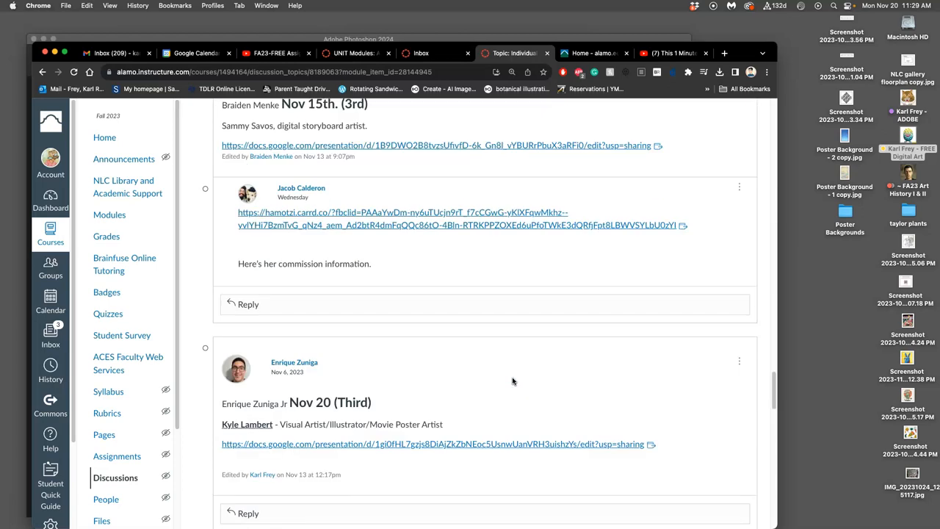
scroll(512, 380, "down", 2)
scroll(512, 380, "down", 4)
scroll(512, 380, "down", 3)
scroll(513, 380, "down", 2)
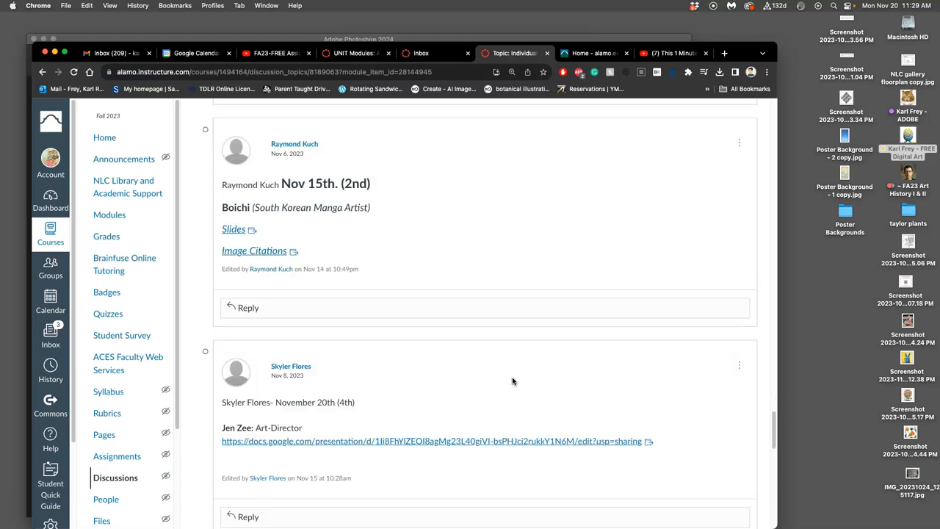
scroll(513, 380, "down", 4)
scroll(513, 380, "down", 3)
scroll(513, 381, "down", 3)
scroll(512, 380, "down", 2)
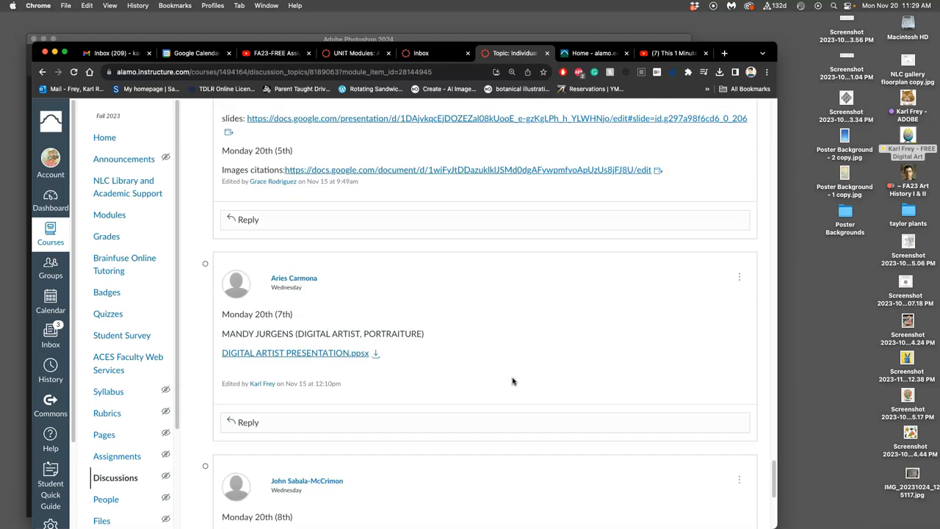
scroll(513, 380, "down", 2)
scroll(512, 380, "down", 2)
scroll(512, 380, "up", 3)
scroll(512, 381, "up", 2)
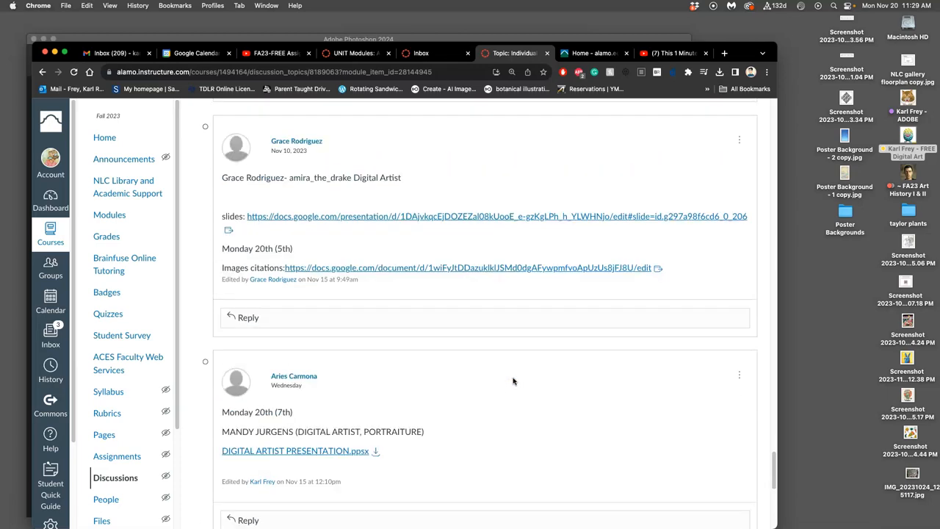
scroll(513, 380, "up", 3)
scroll(512, 381, "up", 2)
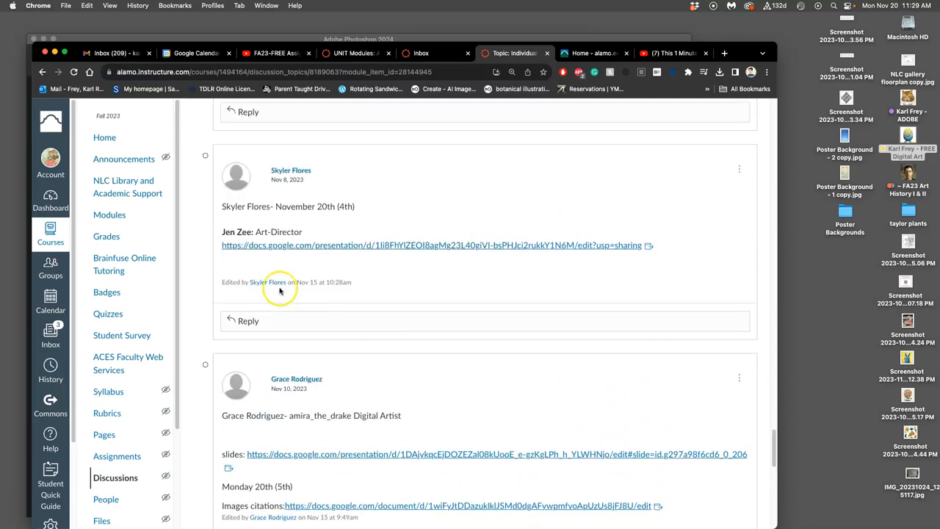
left_click(309, 245)
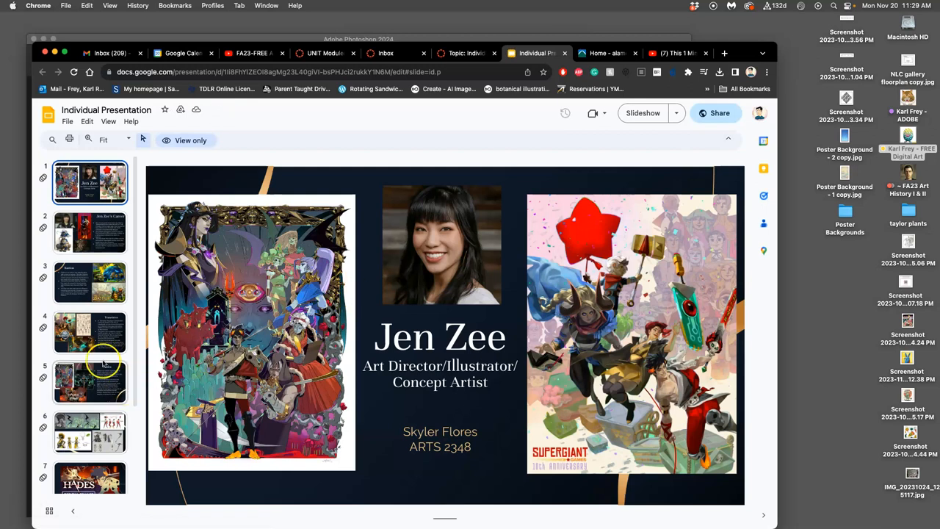
left_click(85, 335)
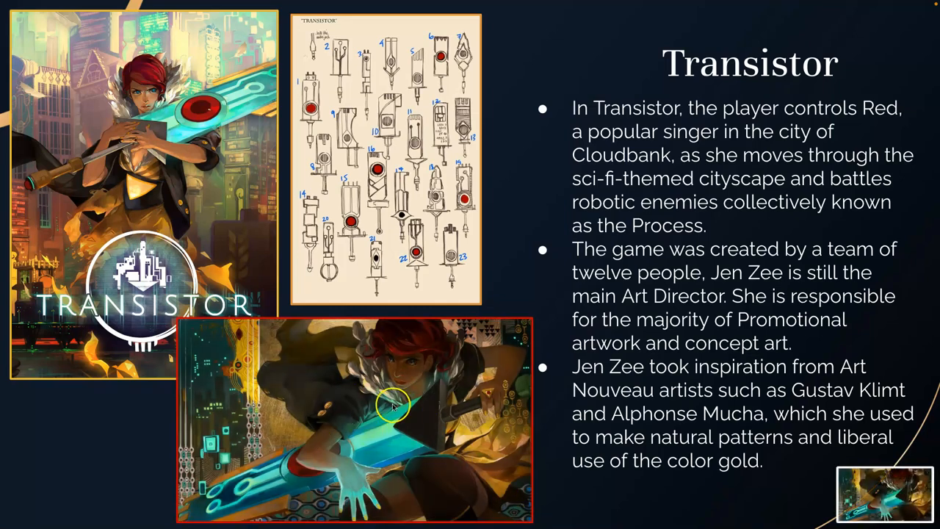
key("Escape")
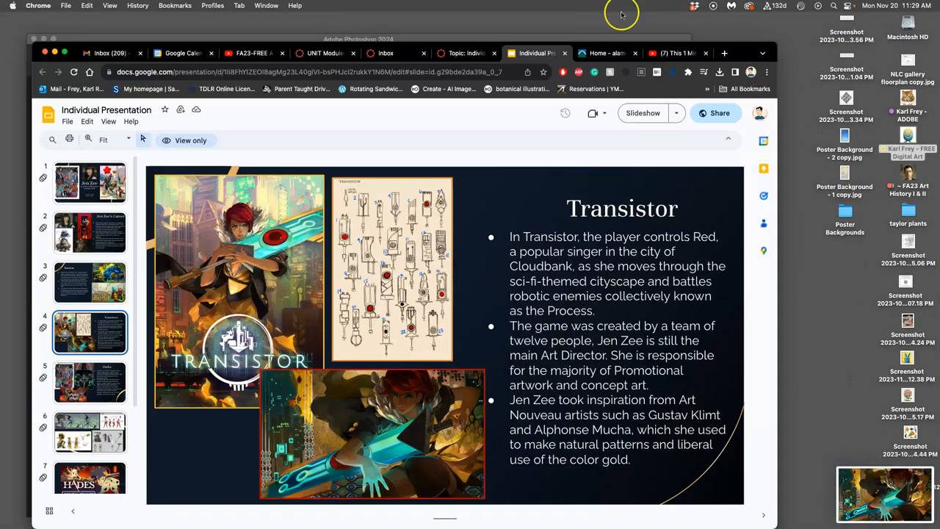
Return to the course home page and open the newest desktop screenshot in Preview.
left_click(565, 53)
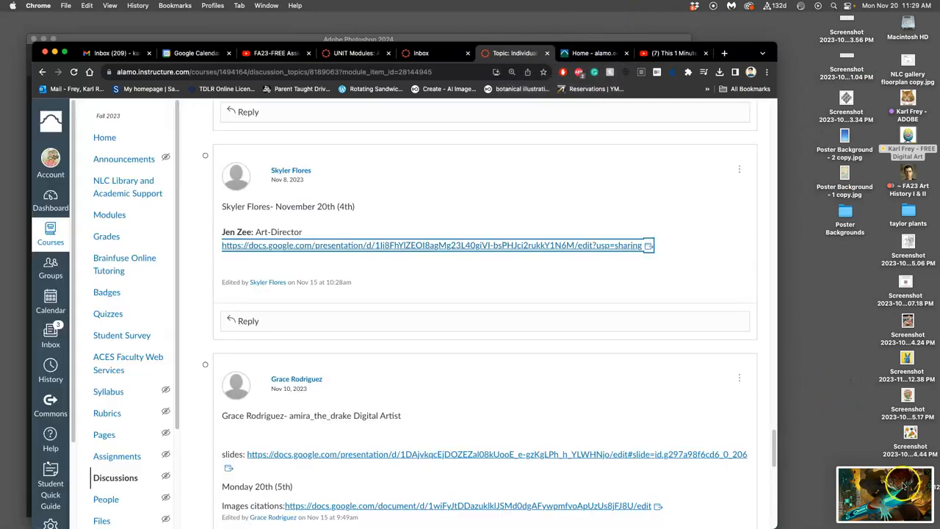
left_click(104, 137)
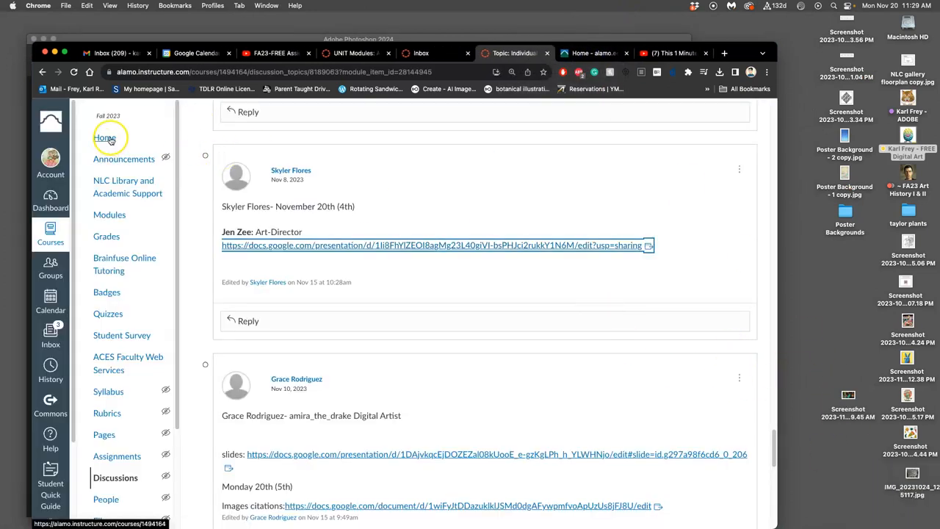
left_click_drag(847, 400, 843, 269)
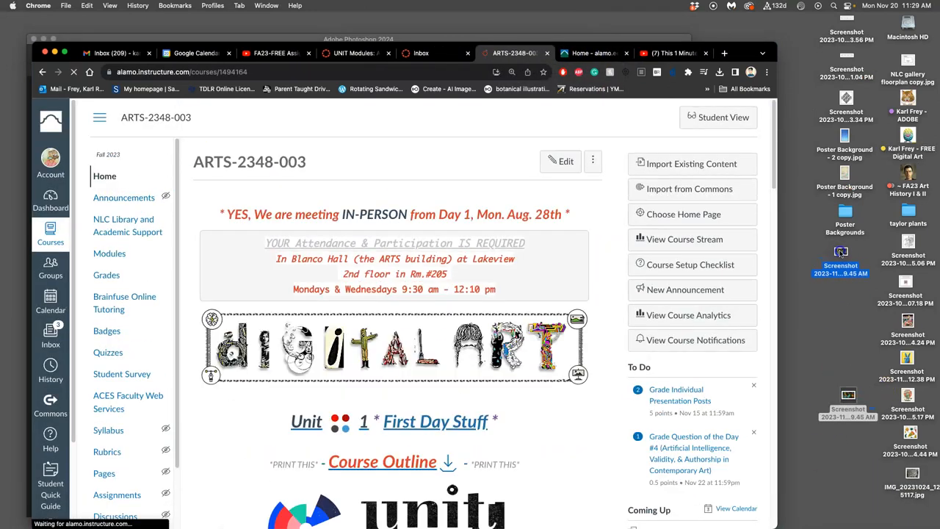
double_click(843, 254)
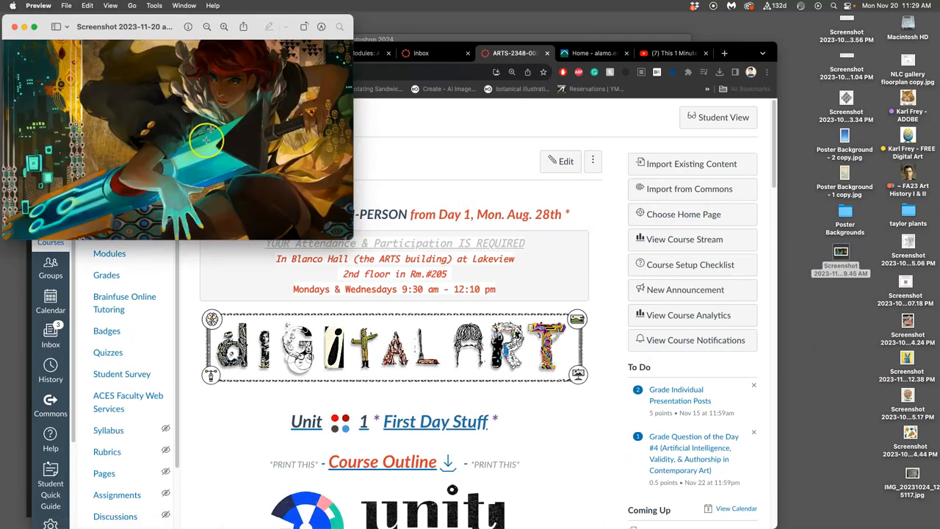
Zoom into the Transistor painting's details, view it whole, then close the screenshot.
key("super+equal")
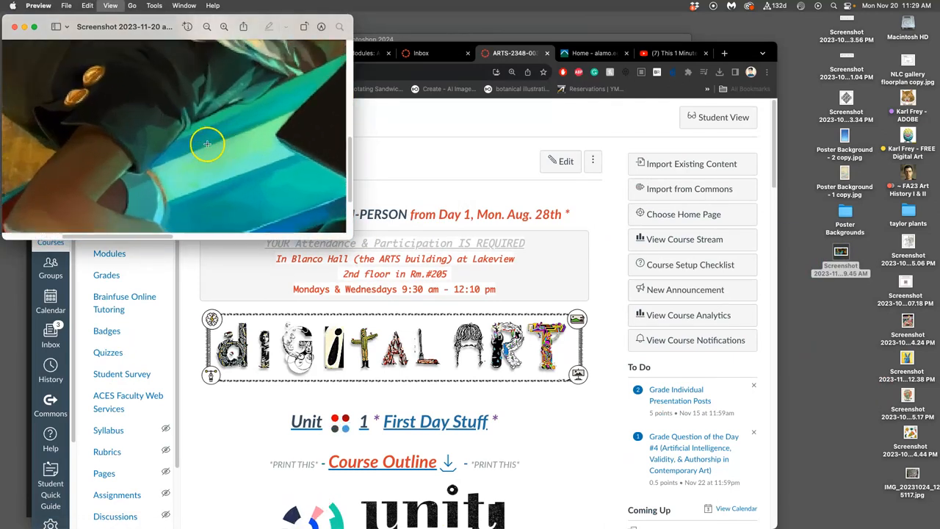
key("super+equal")
key("super+equal")
scroll(203, 132, "down", 10)
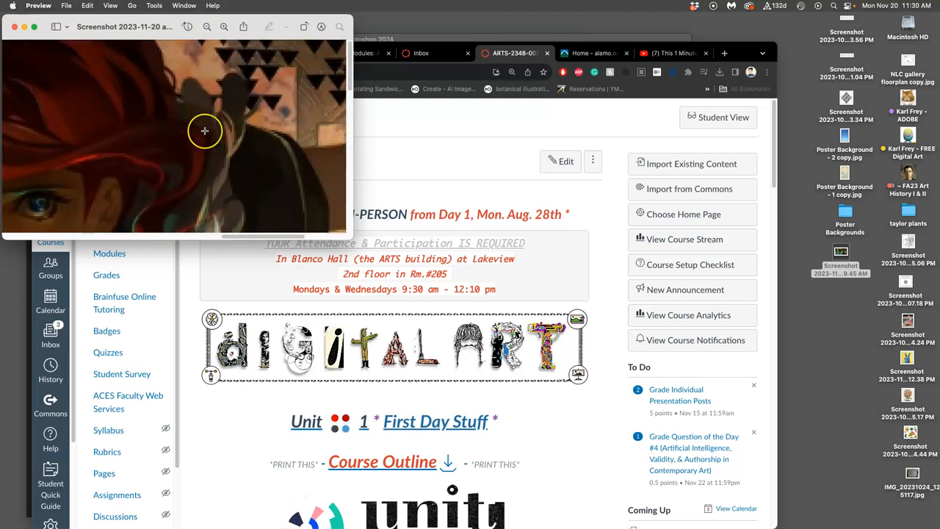
scroll(204, 132, "down", 10)
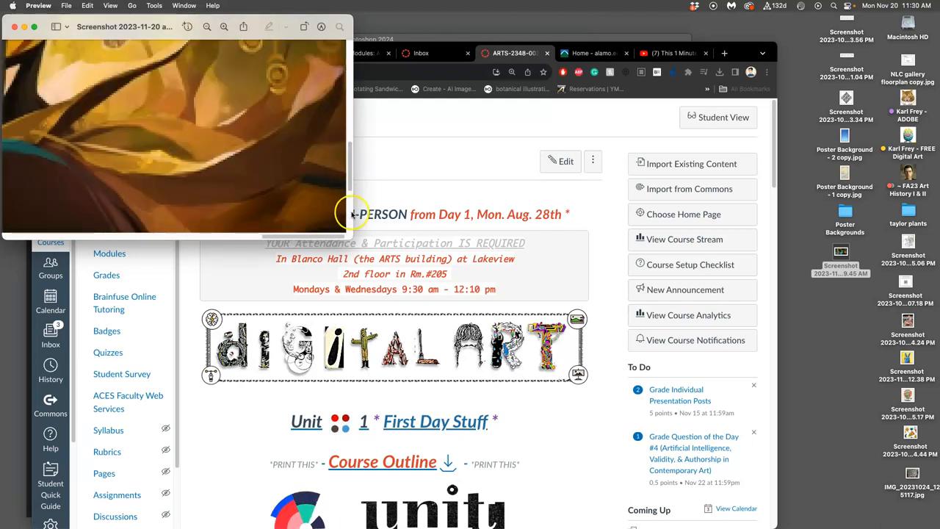
left_click_drag(350, 234, 530, 497)
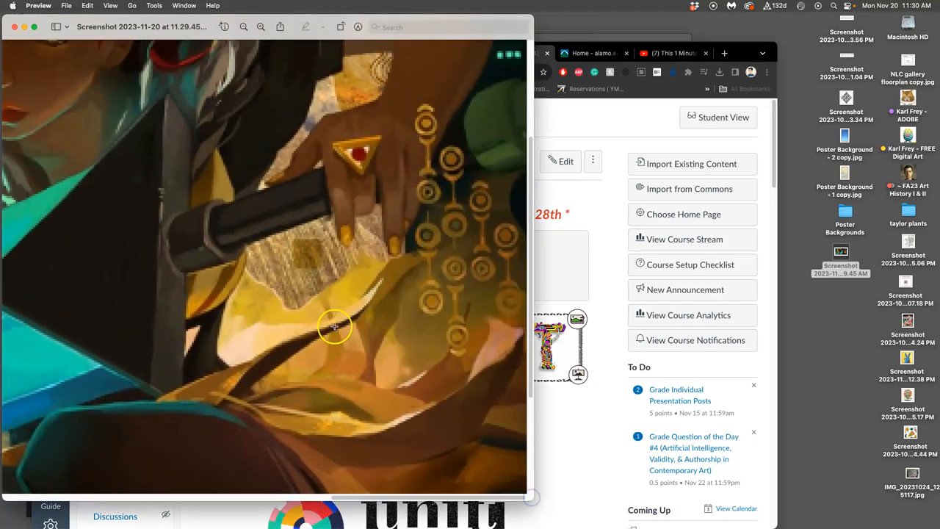
scroll(328, 325, "down", 10)
scroll(329, 326, "left", 10)
scroll(298, 318, "down", 10)
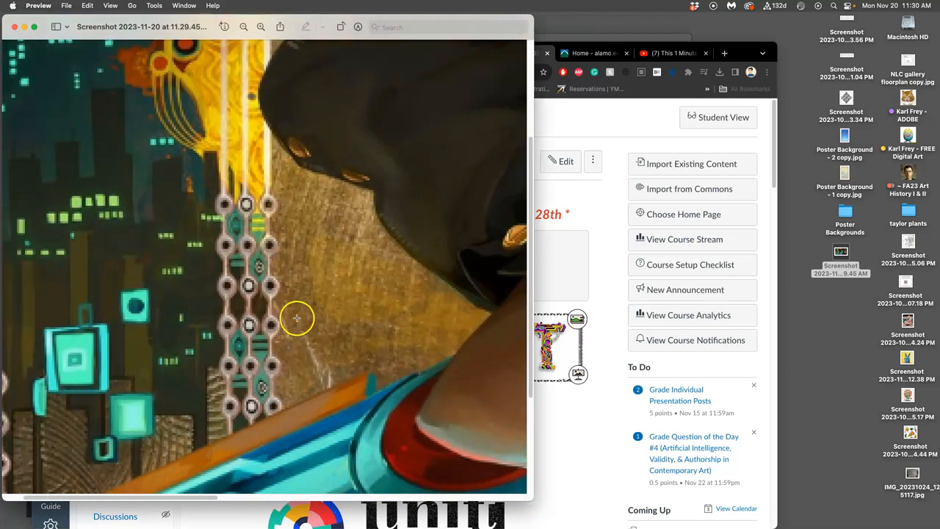
scroll(298, 317, "down", 5)
scroll(297, 318, "down", 8)
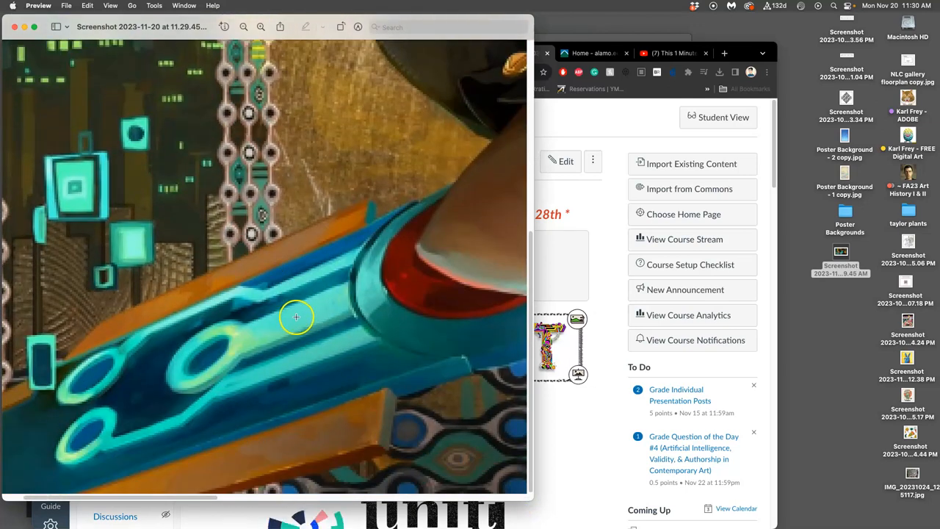
key("super+minus")
key("super+minus")
key("super+minus")
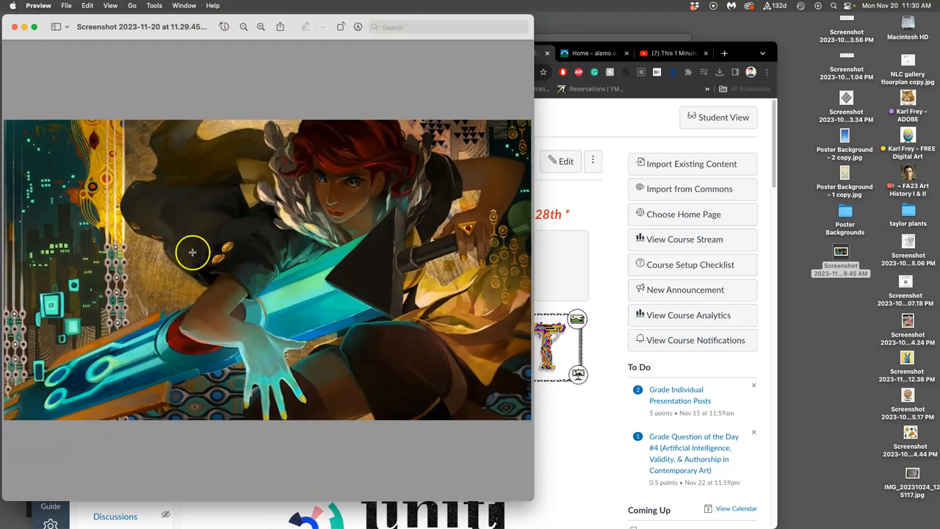
left_click(15, 28)
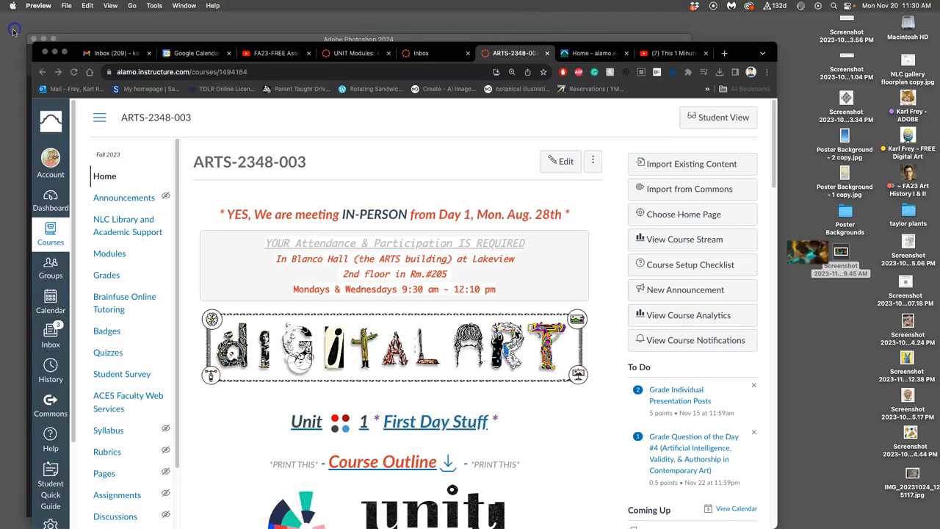
scroll(611, 238, "down", 5)
scroll(612, 239, "down", 3)
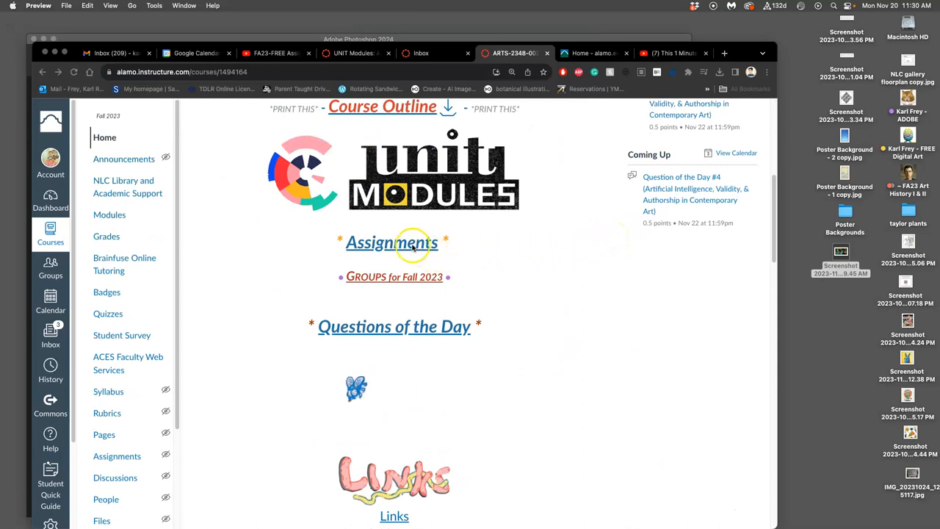
Reach the Unit 14 Digital Painting overview via Unit Modules and continue to Question of the Day #4.
left_click(408, 199)
left_click(407, 199)
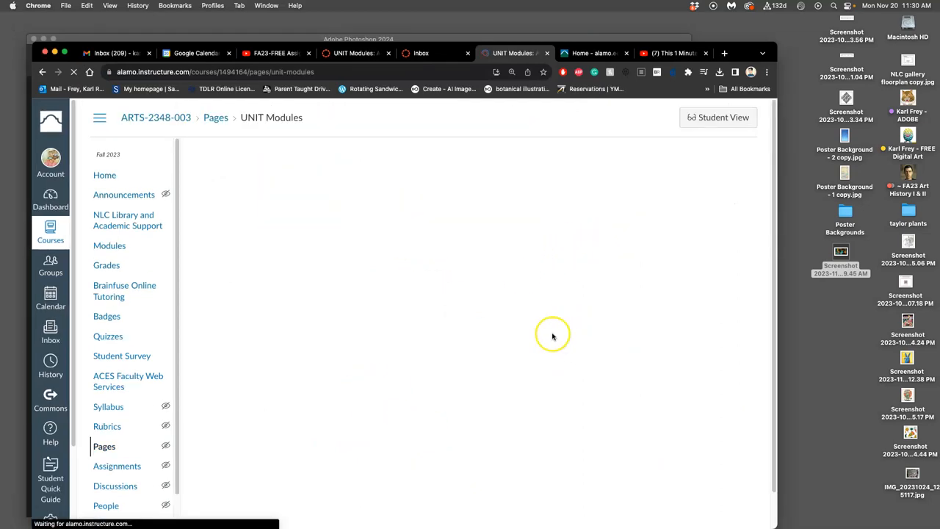
scroll(450, 342, "down", 15)
scroll(450, 293, "up", 4)
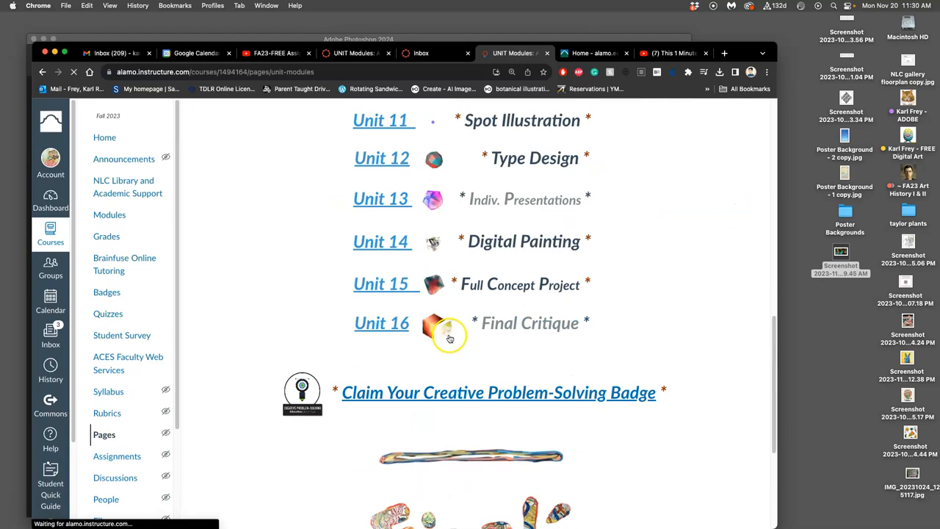
left_click(399, 241)
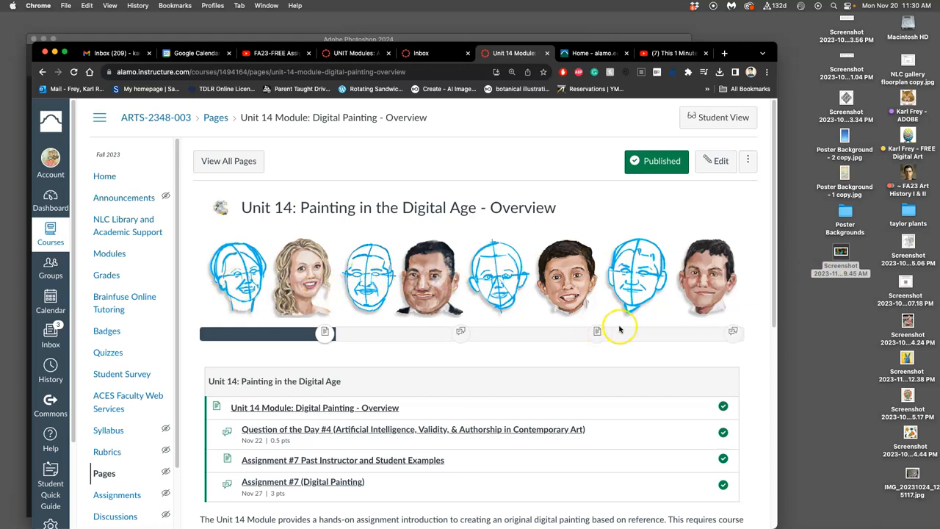
scroll(606, 326, "down", 3)
scroll(605, 327, "down", 8)
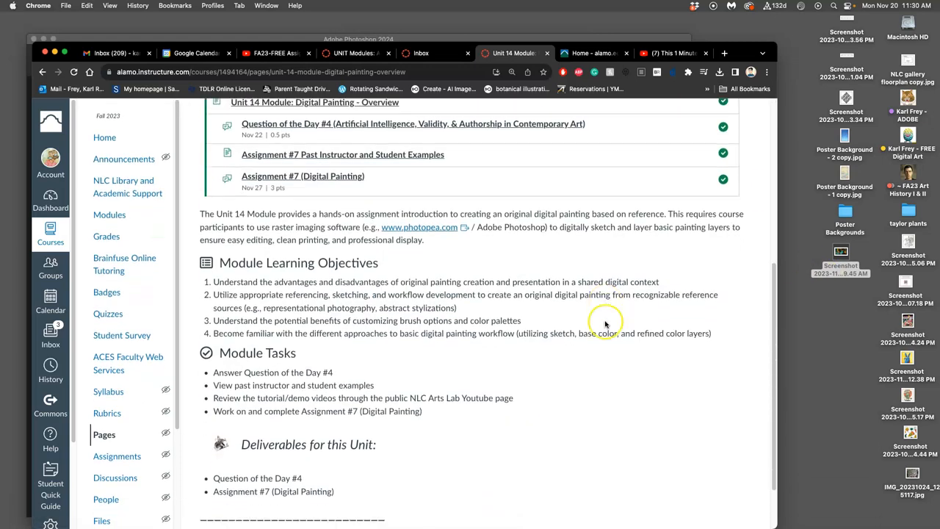
scroll(606, 327, "down", 2)
scroll(606, 324, "down", 3)
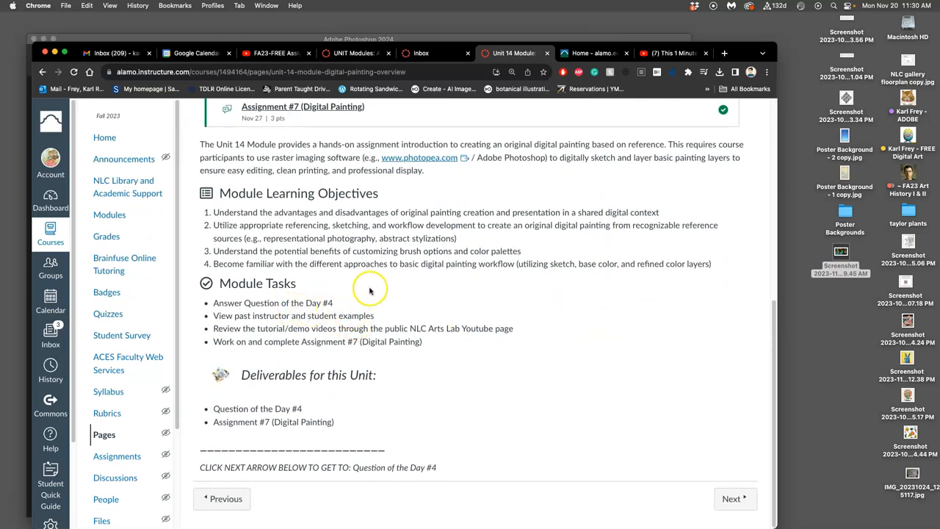
scroll(485, 236, "up", 3)
scroll(441, 220, "up", 2)
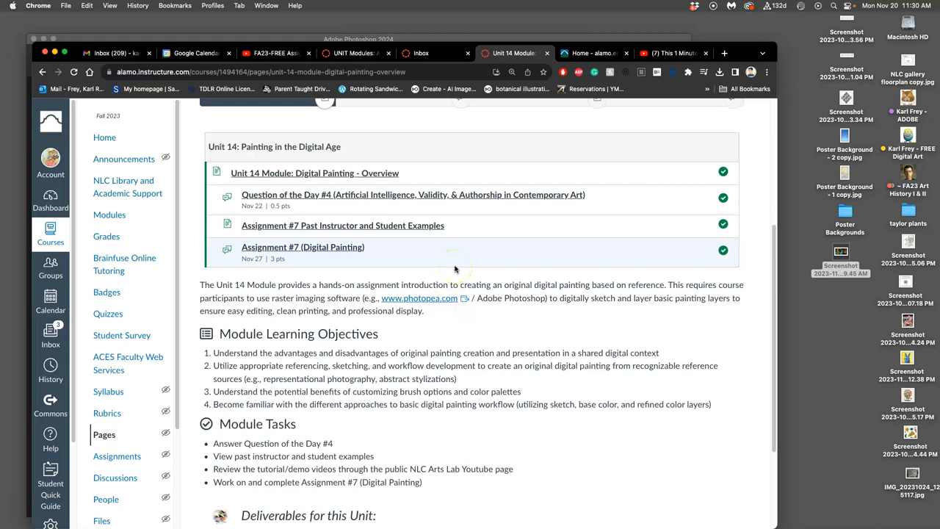
scroll(441, 275, "down", 5)
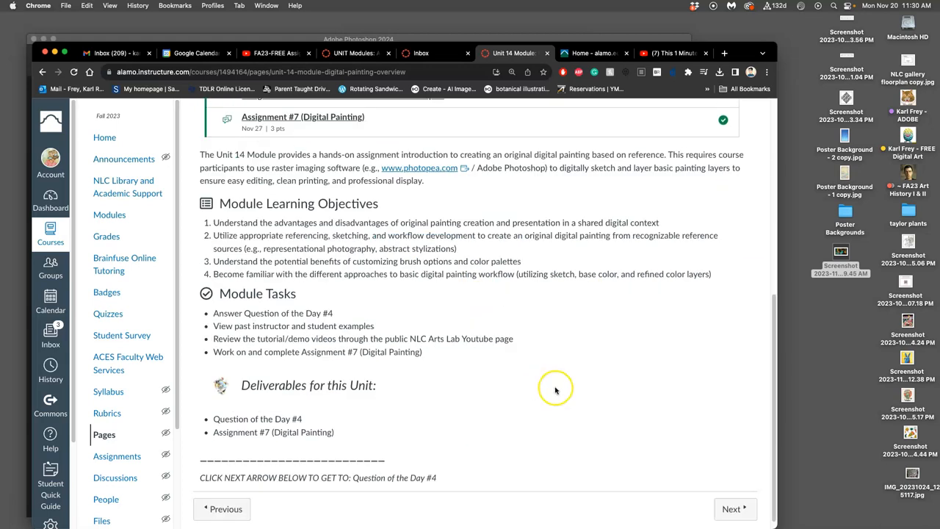
left_click(732, 500)
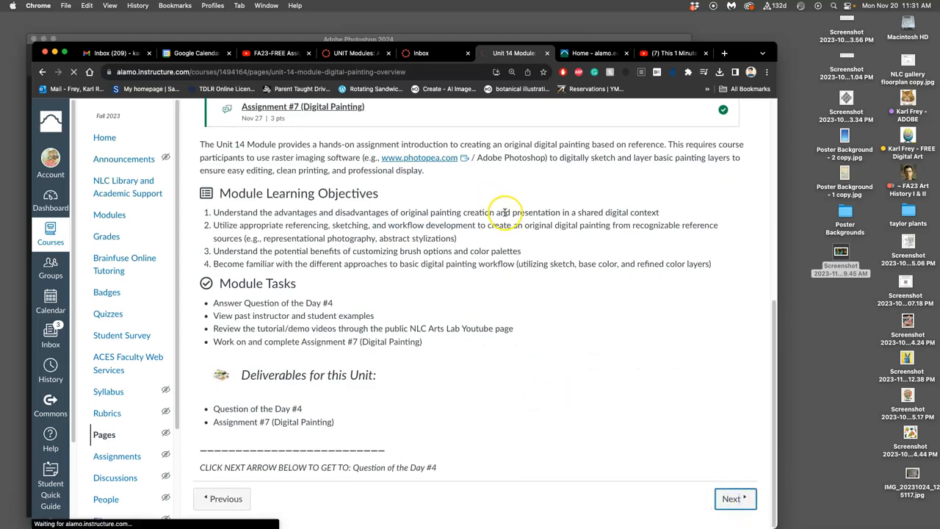
scroll(497, 257, "down", 3)
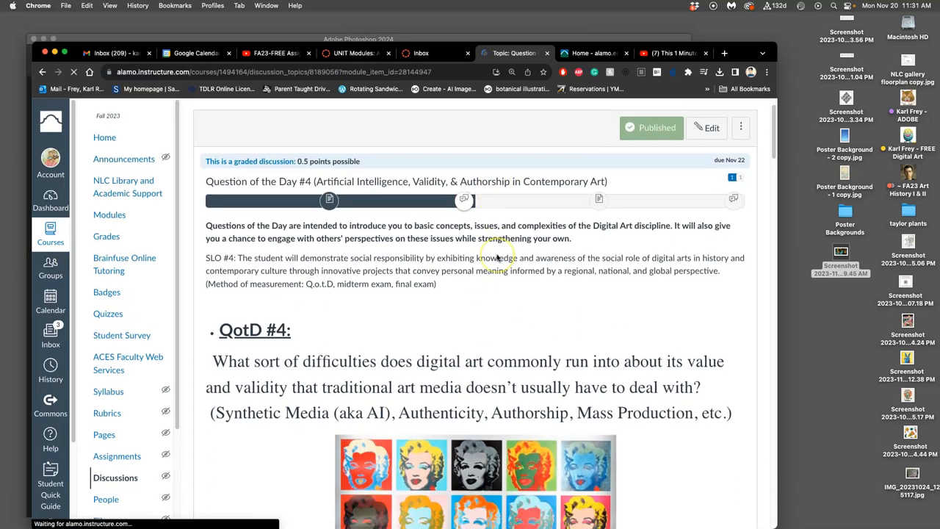
scroll(497, 257, "down", 3)
scroll(497, 257, "down", 4)
scroll(497, 257, "down", 3)
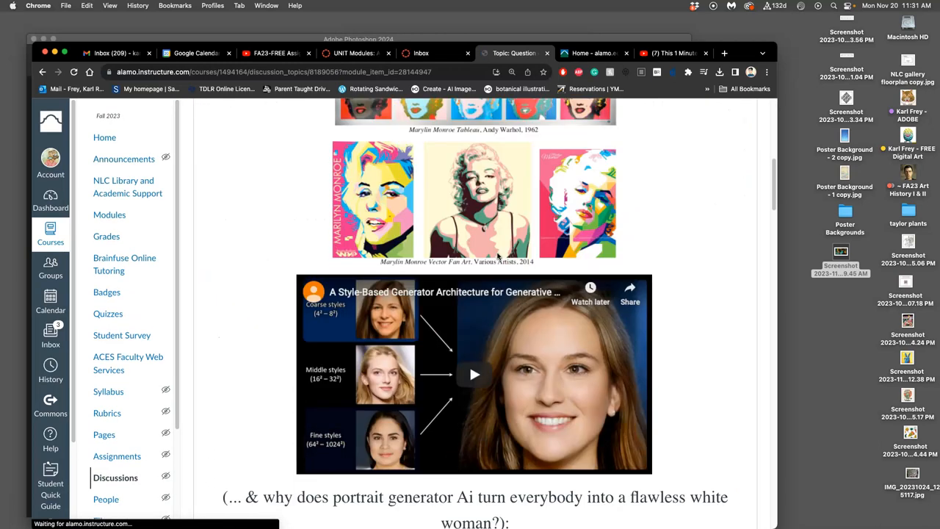
scroll(497, 256, "down", 3)
scroll(497, 257, "down", 3)
scroll(556, 191, "down", 2)
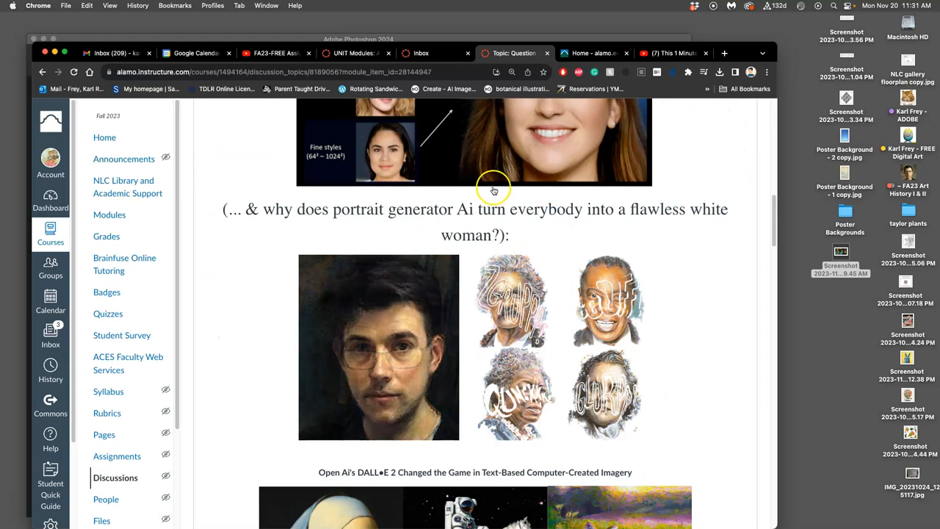
scroll(556, 191, "down", 2)
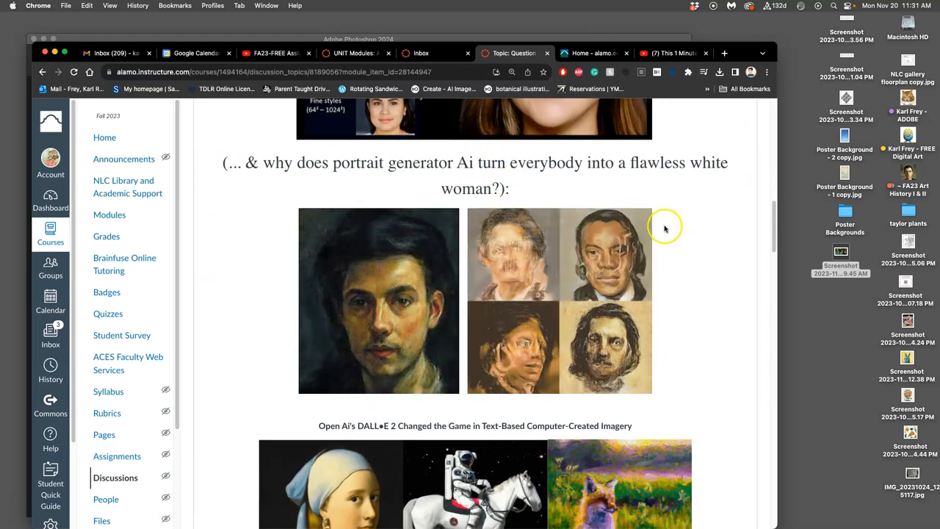
scroll(664, 228, "up", 5)
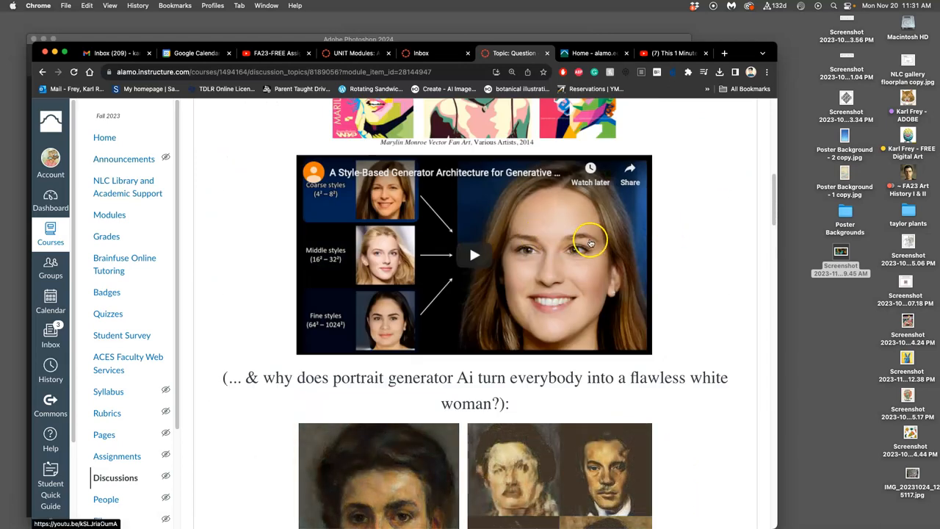
scroll(571, 239, "down", 5)
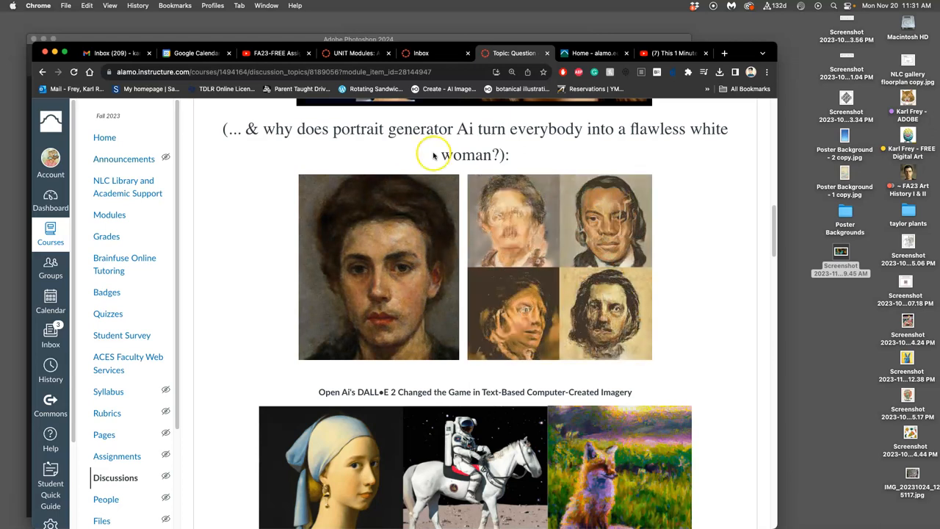
scroll(499, 158, "up", 1)
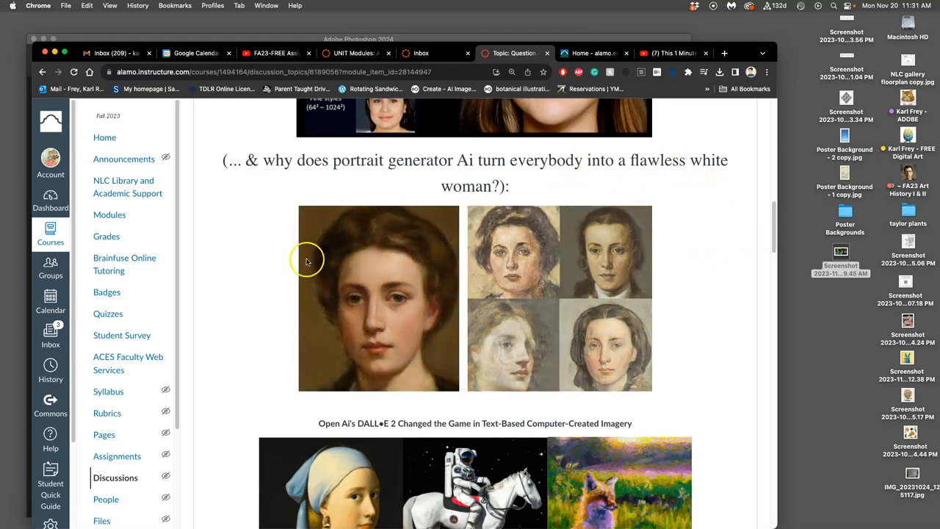
scroll(526, 360, "down", 1)
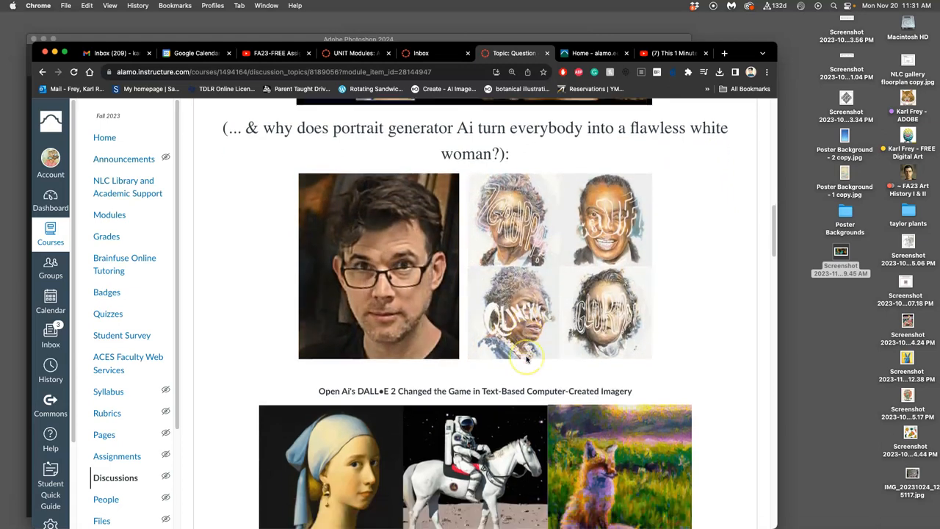
scroll(526, 359, "down", 3)
scroll(526, 360, "down", 2)
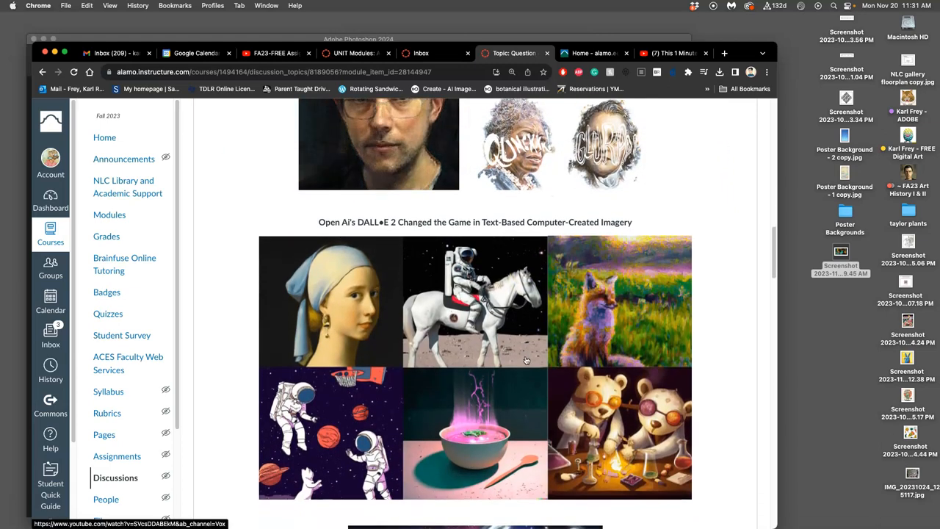
scroll(526, 359, "up", 2)
scroll(527, 359, "up", 2)
scroll(526, 360, "up", 2)
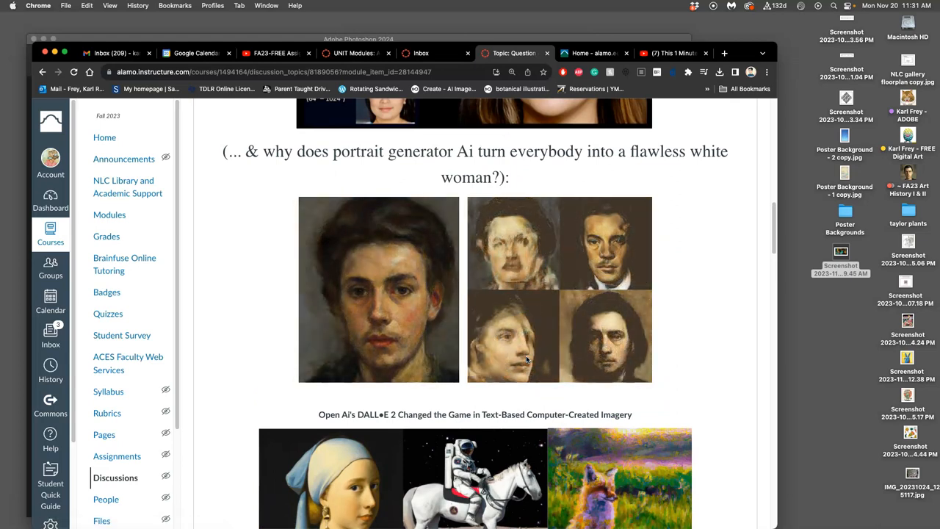
scroll(526, 360, "down", 5)
scroll(526, 360, "down", 1)
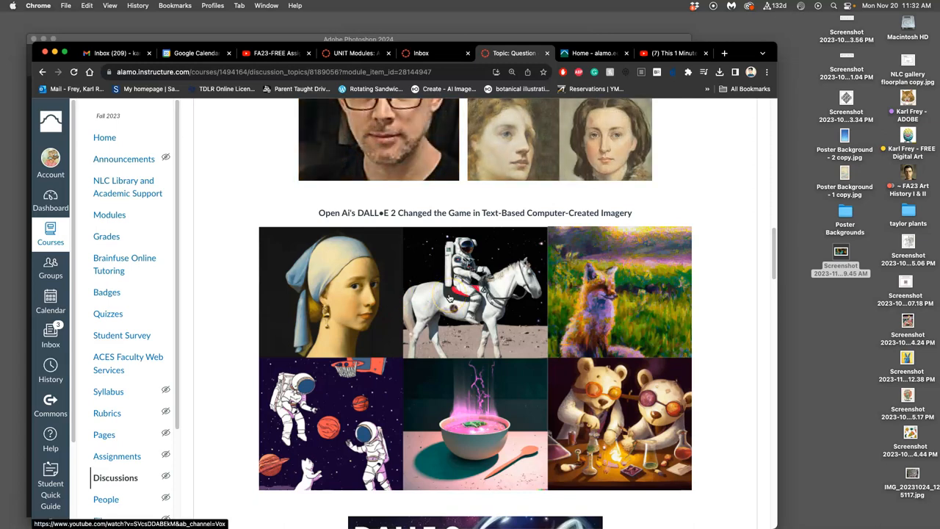
scroll(449, 296, "down", 1)
scroll(432, 299, "down", 1)
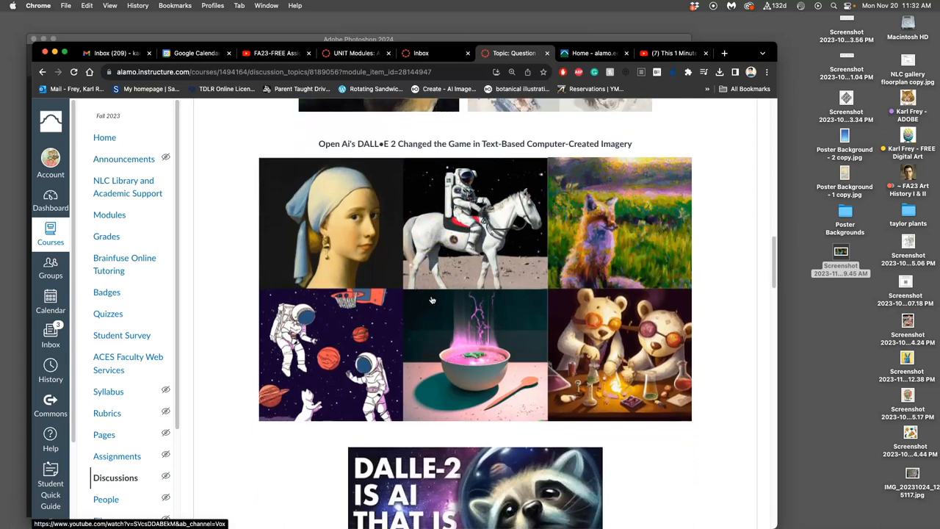
scroll(431, 299, "down", 2)
scroll(441, 323, "down", 1)
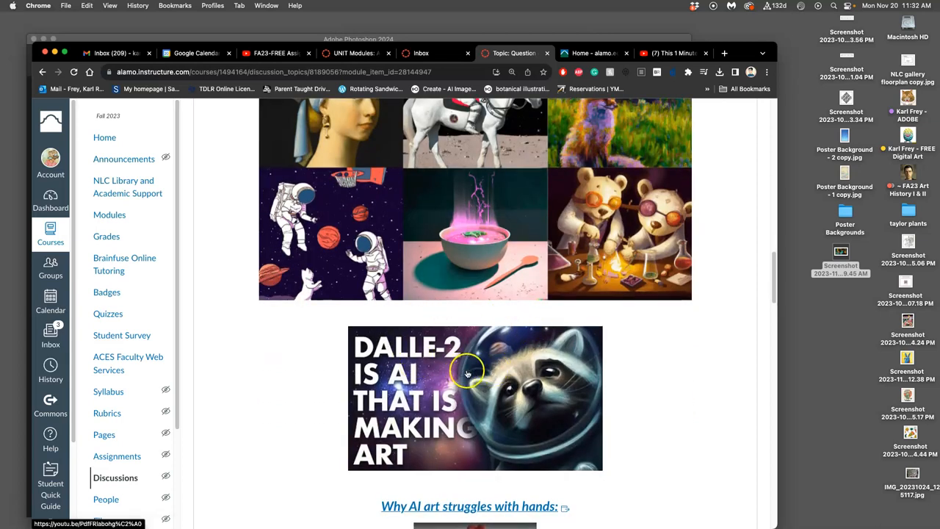
scroll(499, 375, "down", 2)
scroll(503, 379, "down", 2)
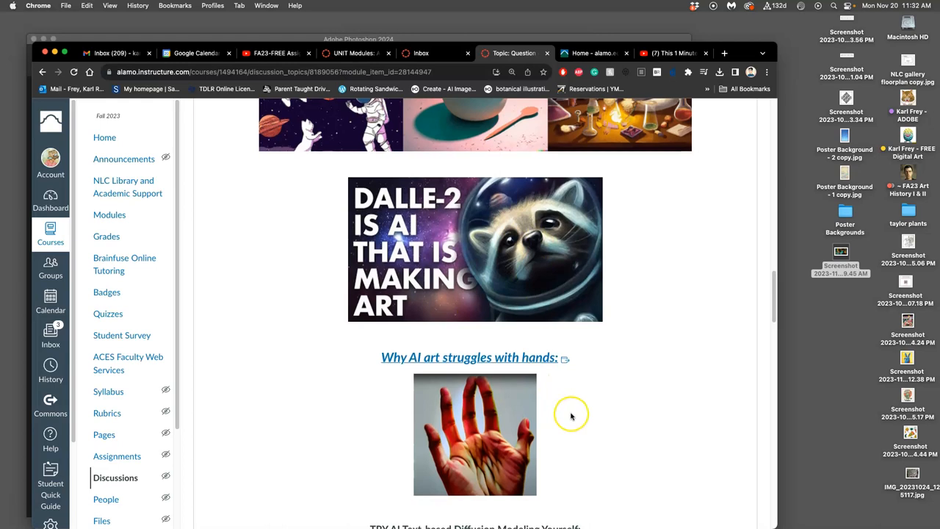
scroll(545, 405, "down", 5)
scroll(572, 416, "down", 5)
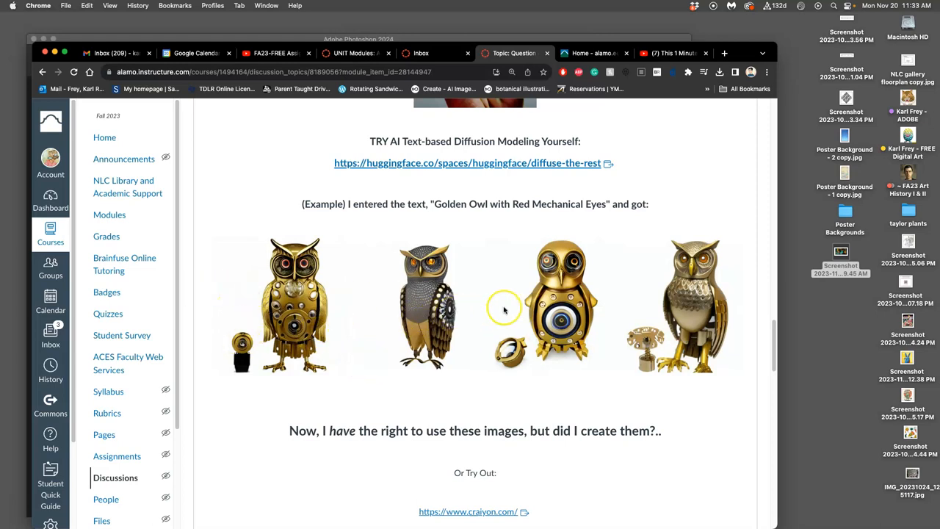
scroll(504, 310, "down", 5)
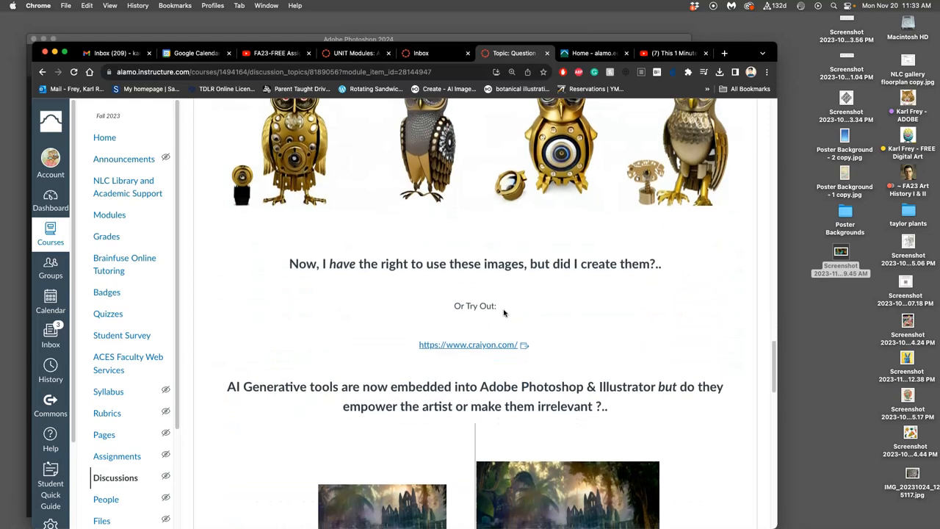
scroll(503, 314, "down", 2)
scroll(503, 313, "down", 1)
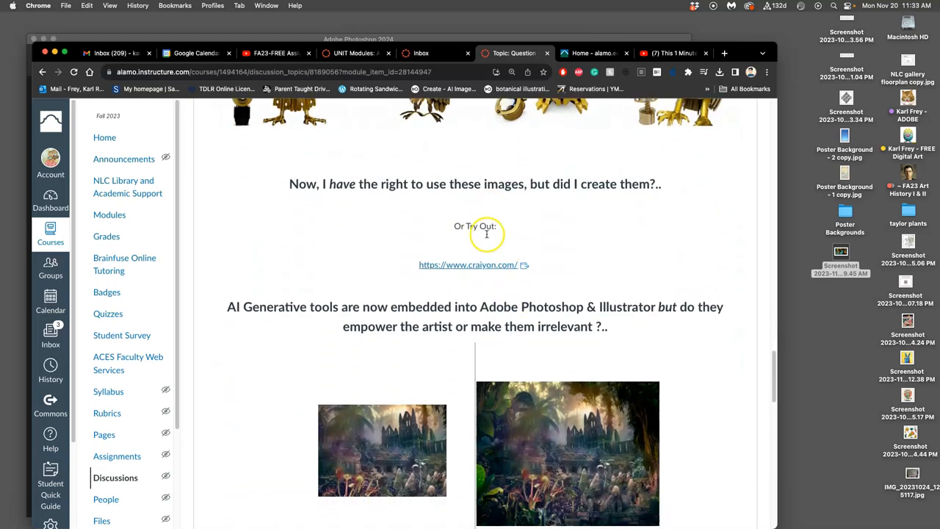
Open the craiyon.com link in a new tab and switch to it.
right_click(482, 264)
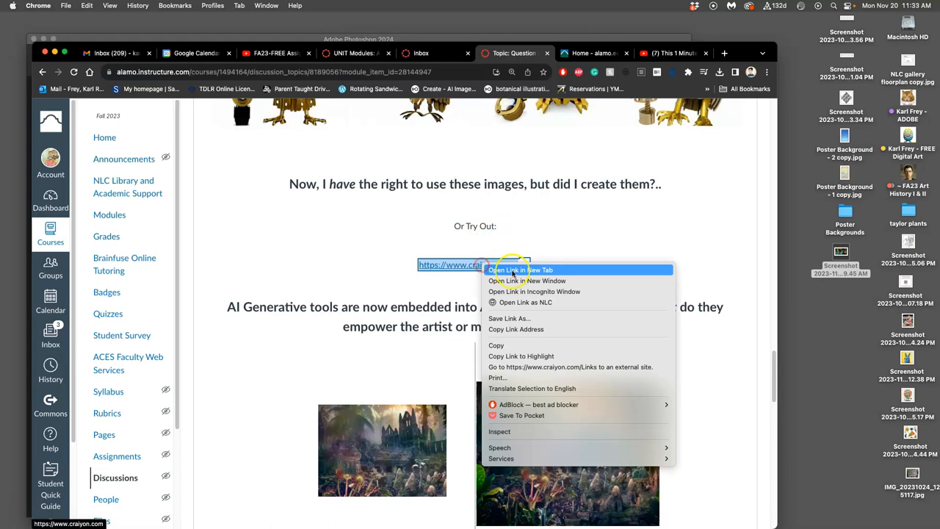
left_click(507, 270)
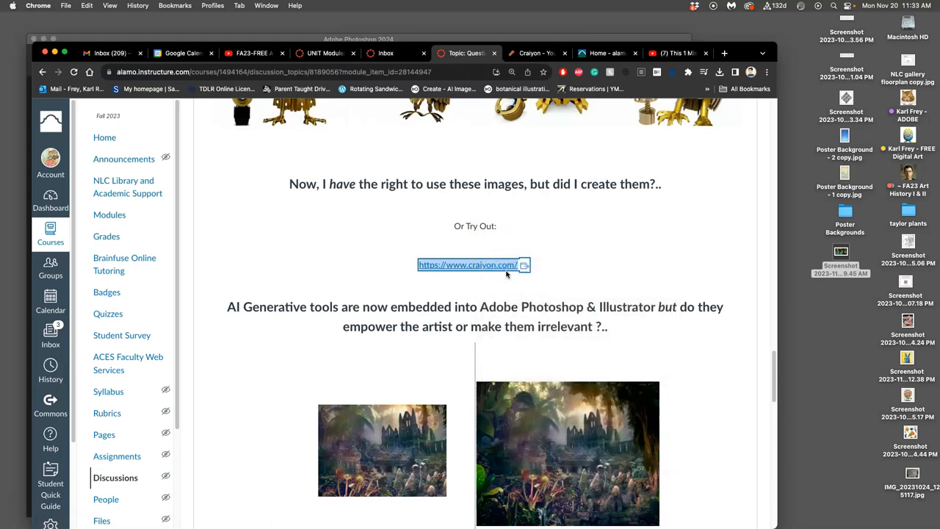
left_click(526, 53)
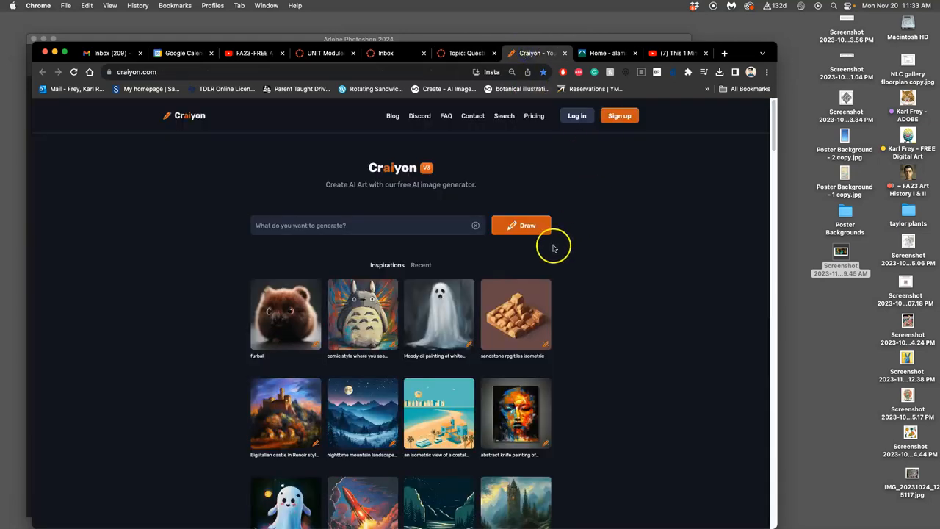
Enter the prompt 'tuxedo cat licking itself' and start Craiyon drawing.
left_click(353, 226)
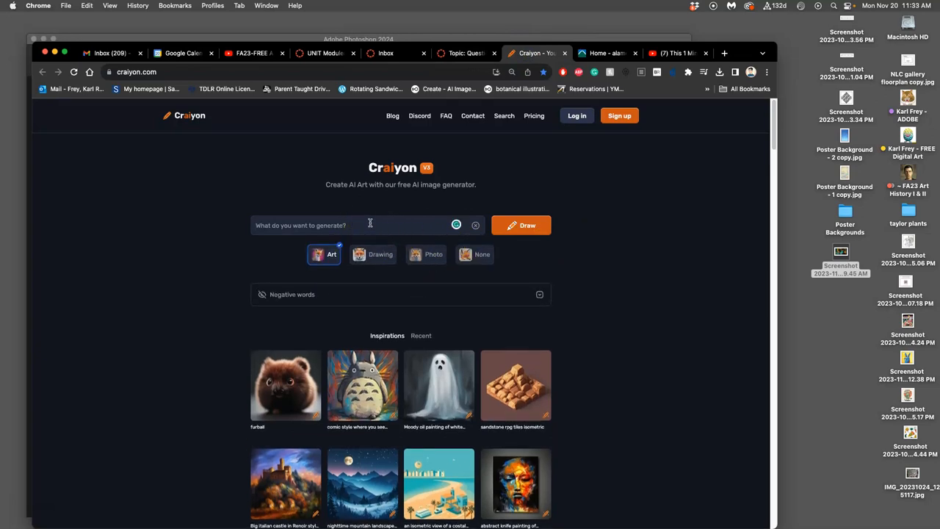
type("tuxedo cat licking itself")
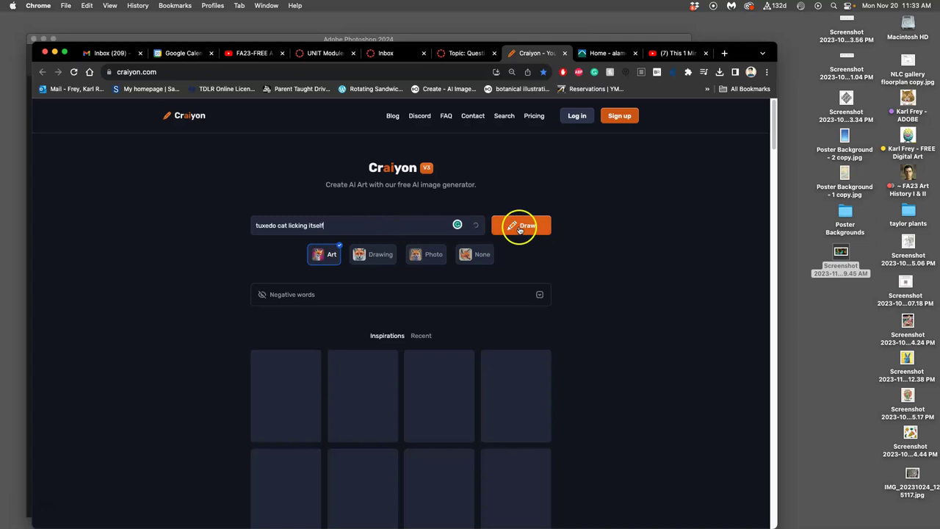
left_click(524, 225)
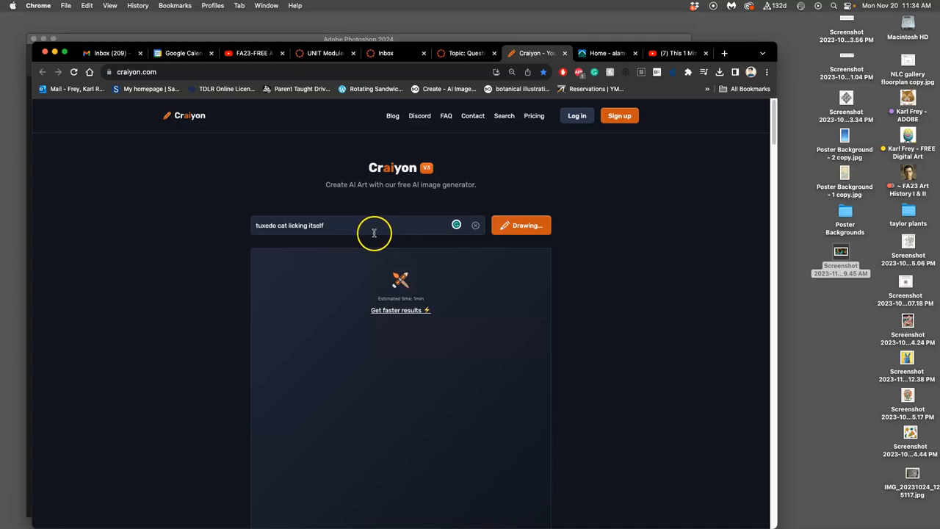
scroll(551, 303, "down", 2)
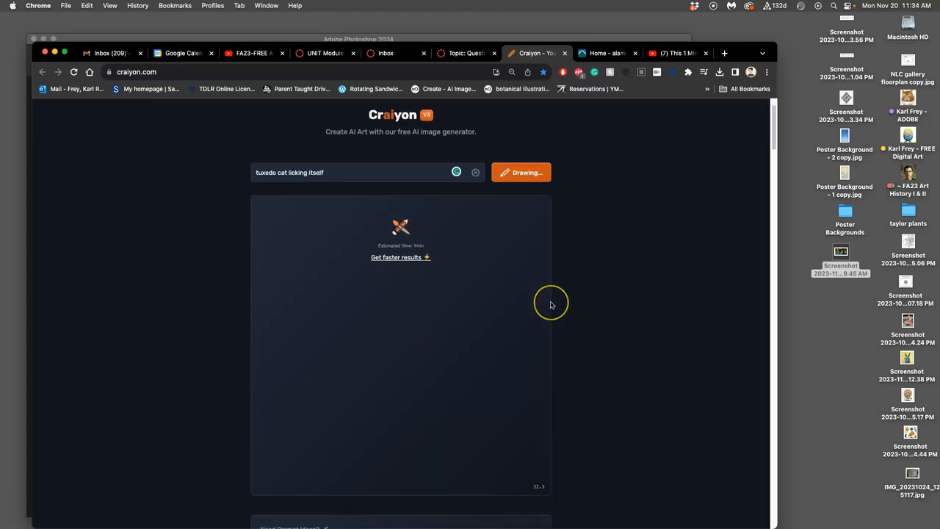
scroll(550, 304, "down", 3)
scroll(543, 301, "up", 4)
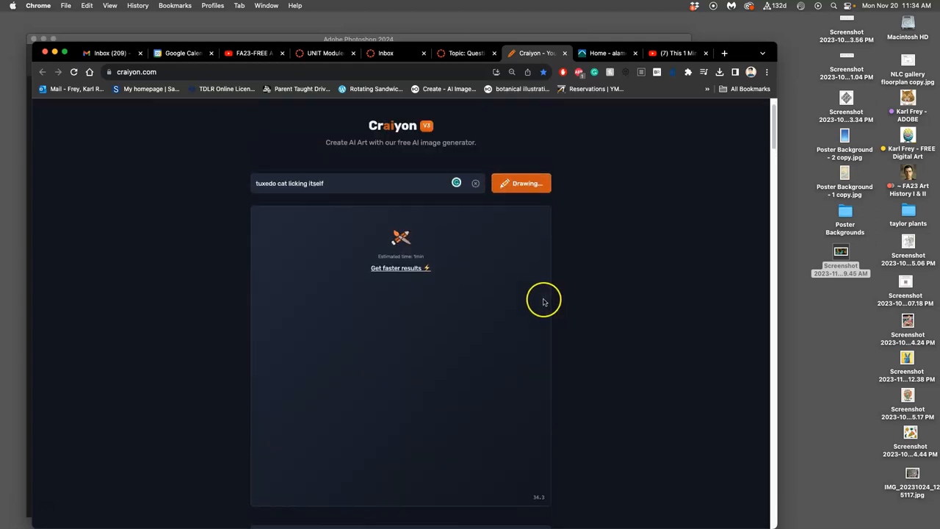
scroll(543, 301, "up", 2)
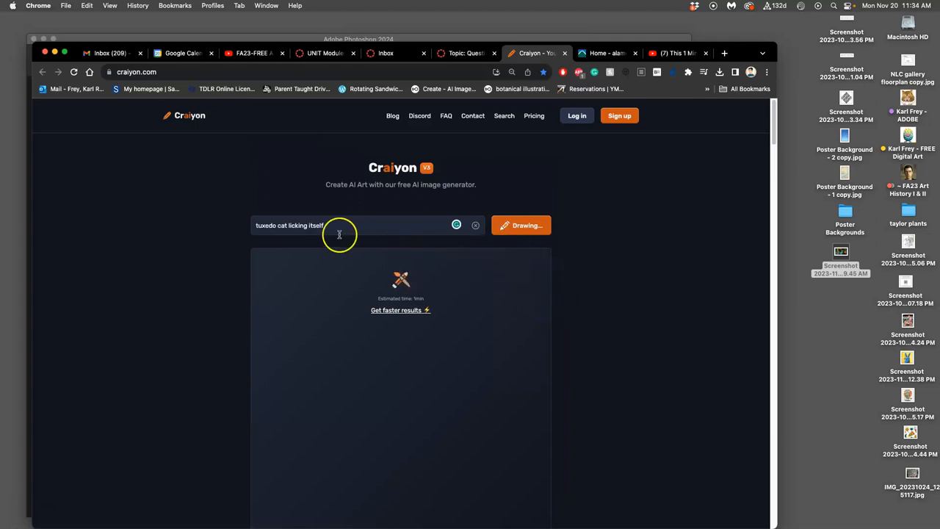
Back in the Canvas discussion, enlarge the text to read the Photoshop expansion-fill comparison.
left_click(466, 53)
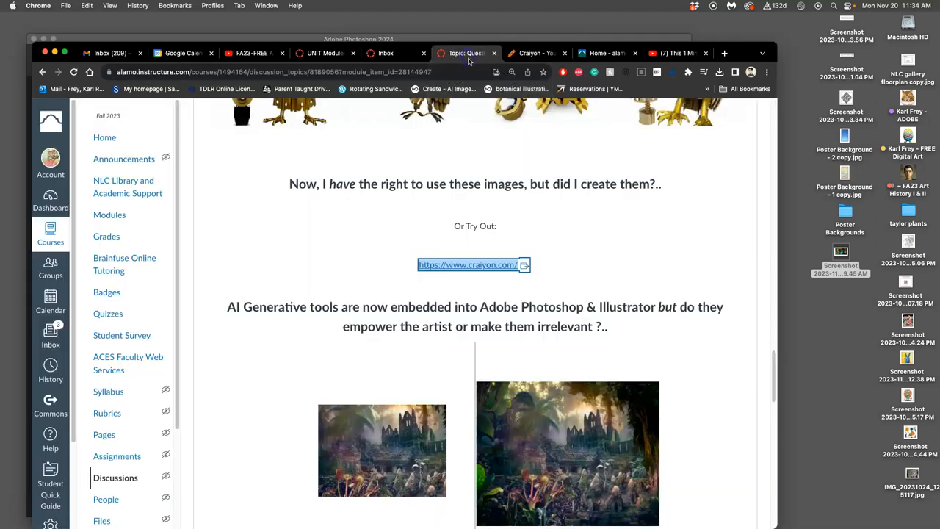
scroll(619, 289, "down", 2)
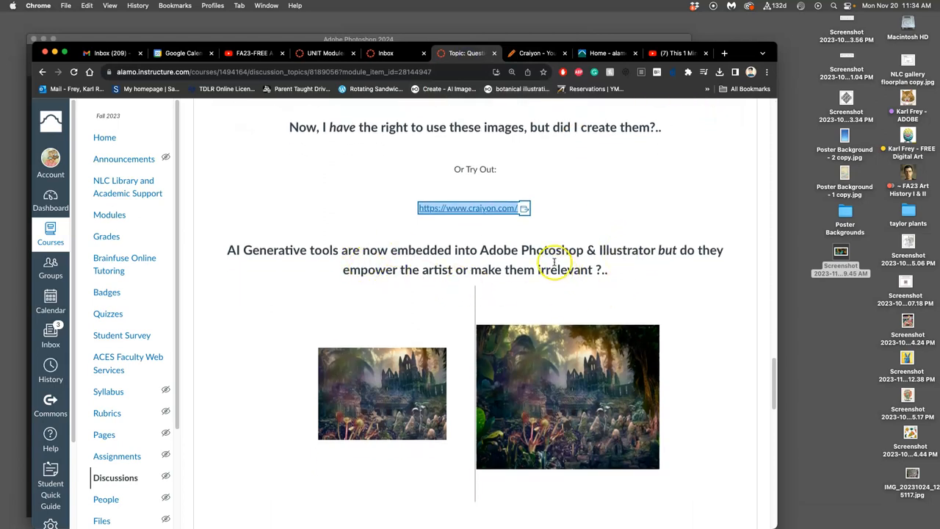
left_click(551, 233)
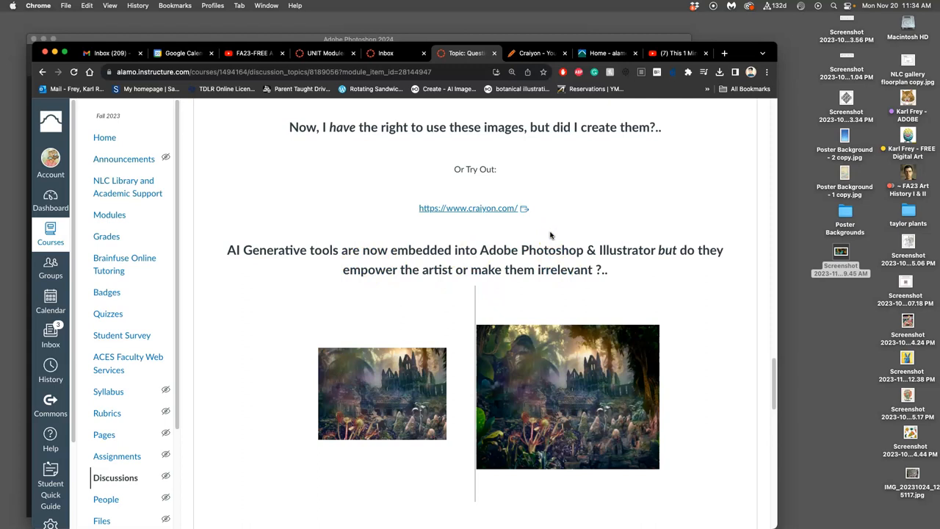
scroll(507, 338, "down", 3)
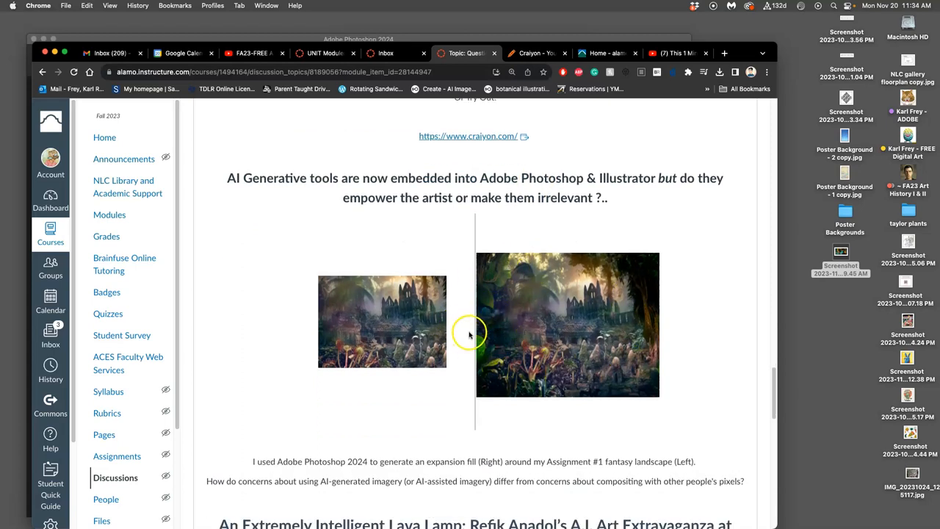
key("super+plus")
scroll(516, 334, "up", 5)
scroll(517, 334, "down", 5)
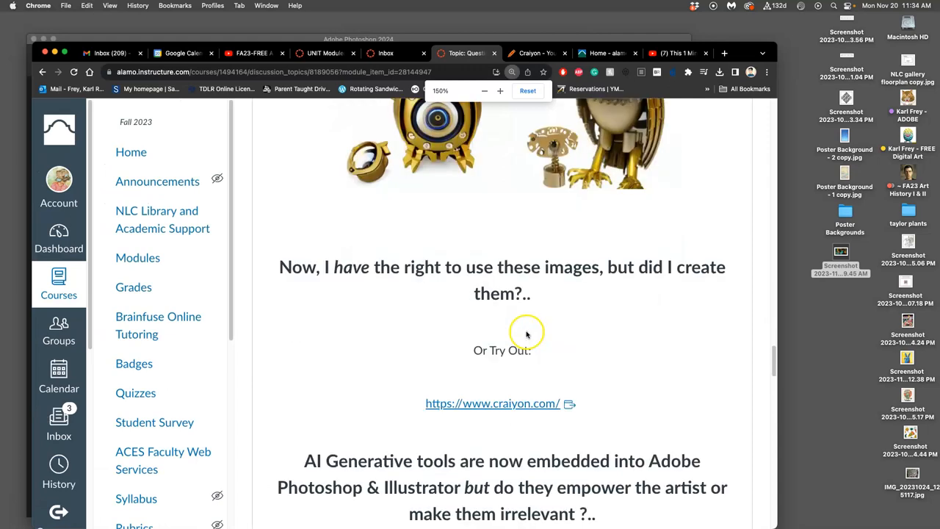
scroll(521, 334, "down", 5)
scroll(448, 330, "down", 1)
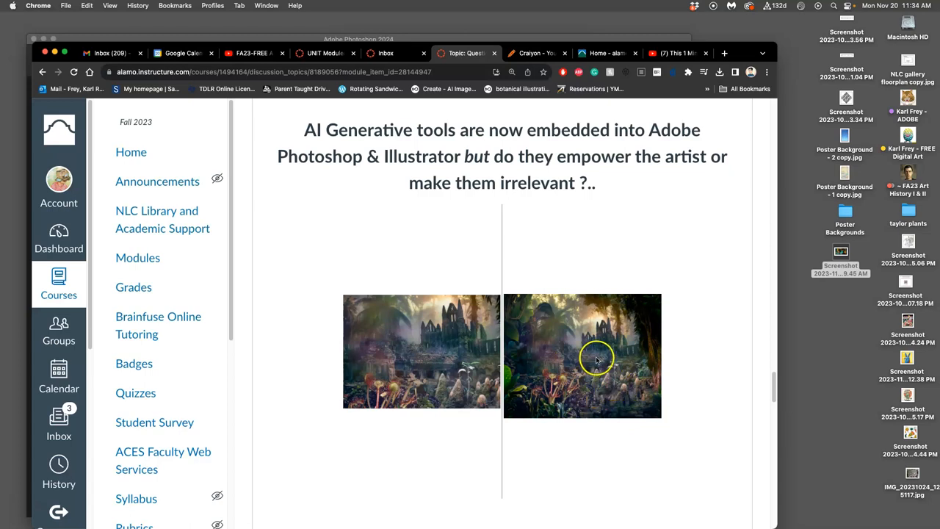
scroll(589, 354, "up", 5)
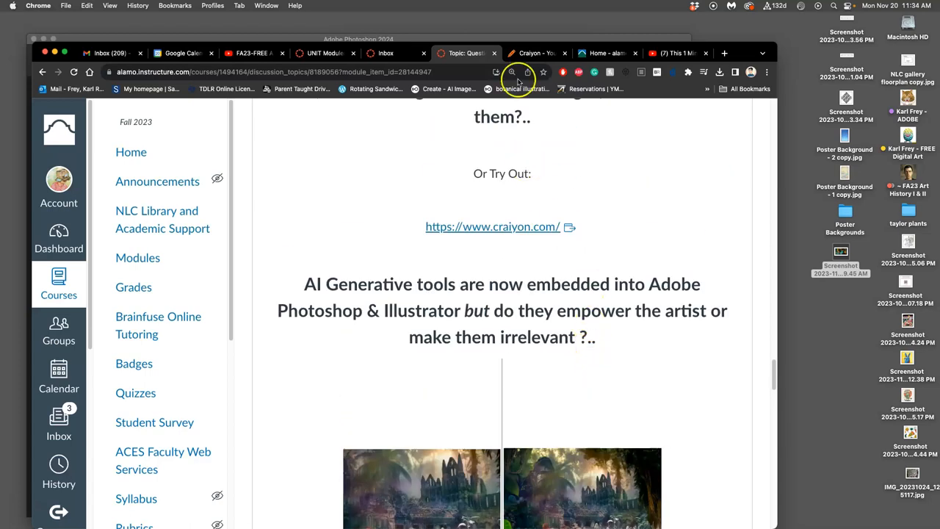
Inspect the generated tuxedo cat images one by one, then return to the results grid.
left_click(532, 53)
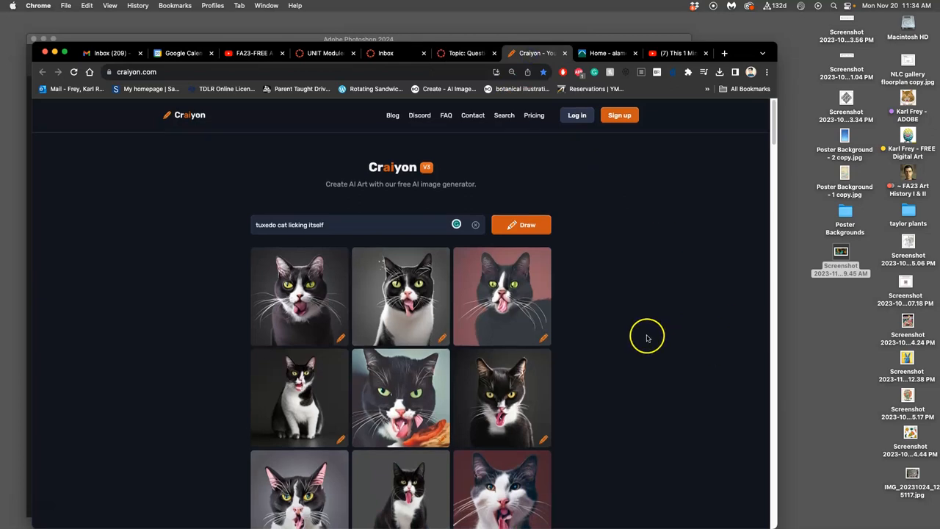
scroll(649, 337, "down", 2)
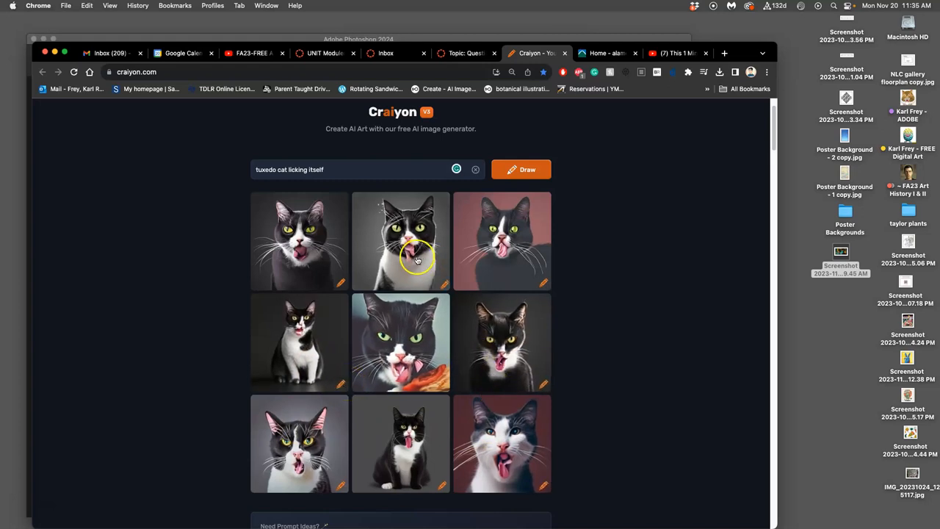
left_click(416, 258)
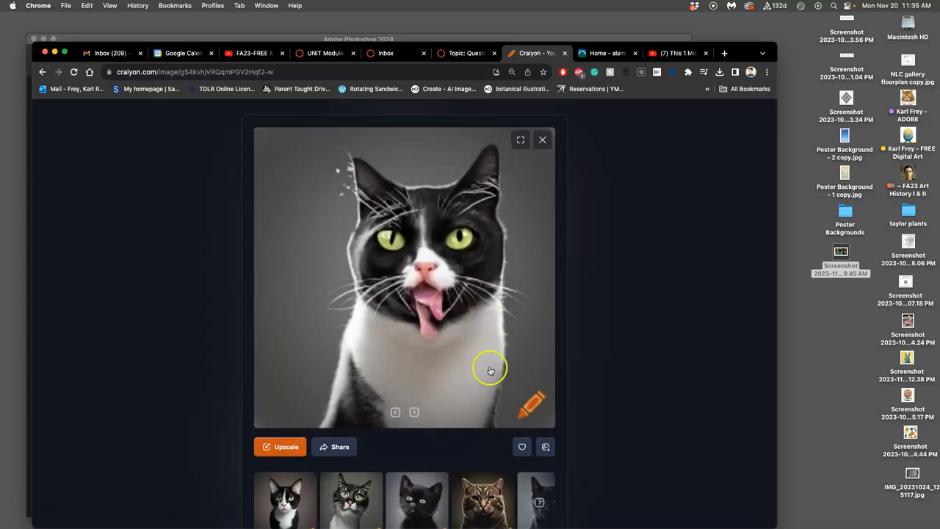
scroll(455, 408, "down", 5)
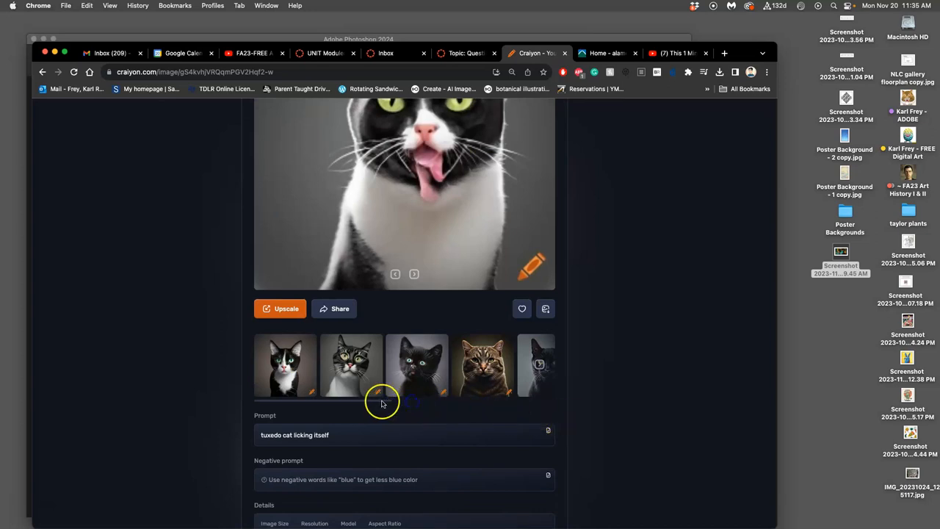
mouse_move(381, 402)
left_mouse_down()
mouse_move(567, 405)
mouse_move(488, 399)
left_mouse_up()
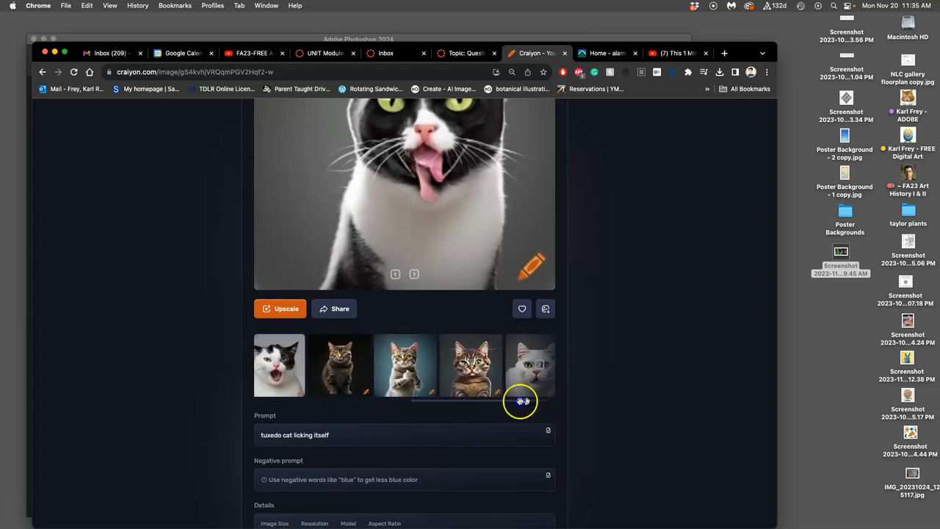
left_click(383, 365)
left_click(404, 228)
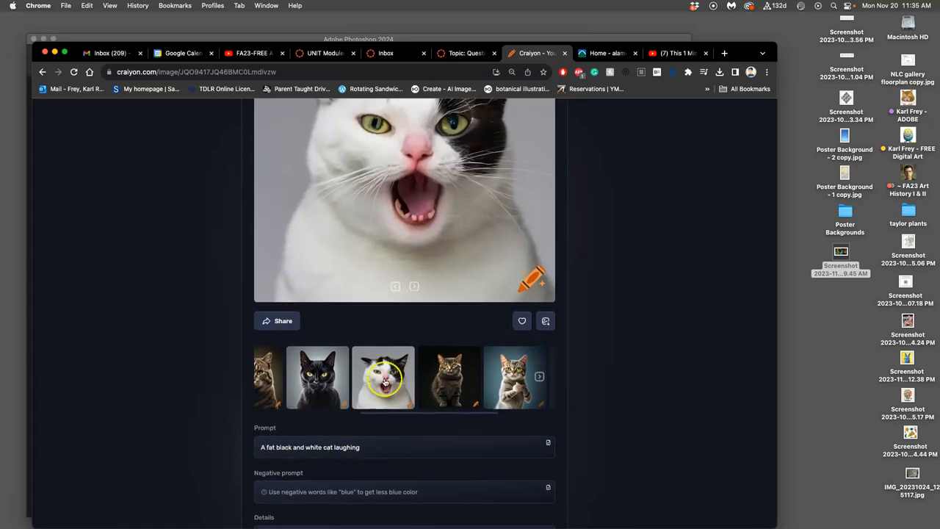
scroll(381, 236, "up", 1)
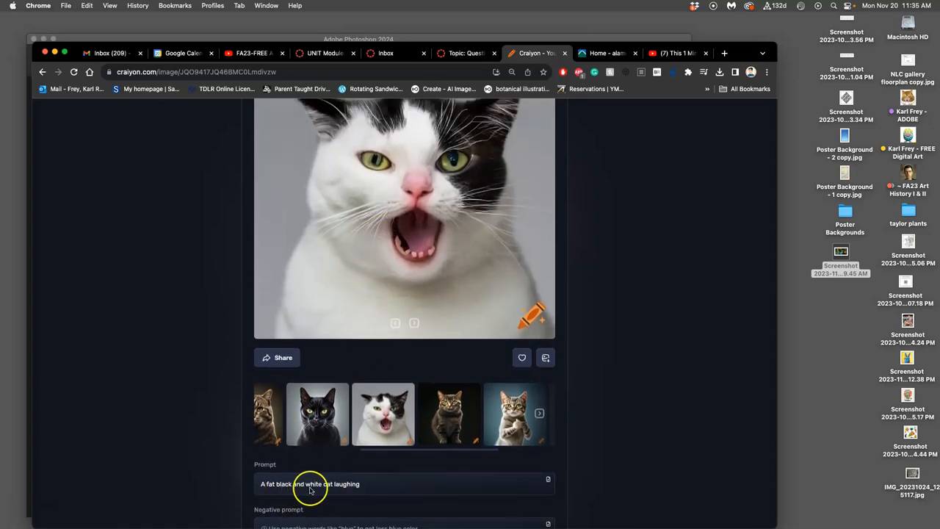
left_click(317, 413)
scroll(368, 293, "up", 2)
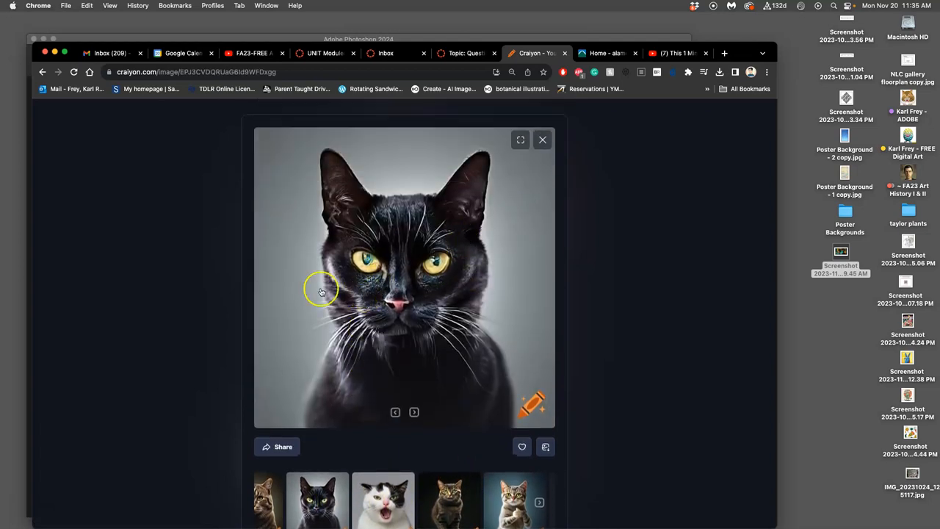
scroll(426, 320, "down", 5)
scroll(441, 323, "down", 5)
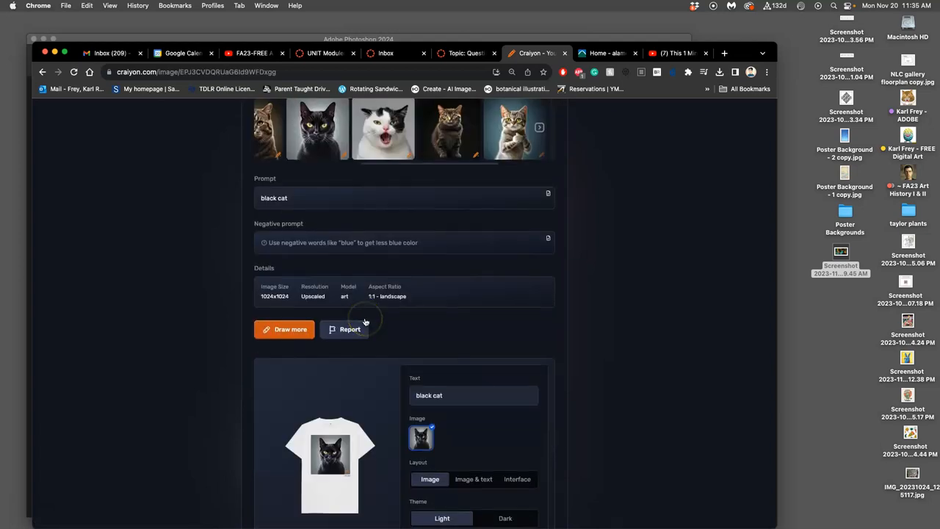
scroll(450, 325, "down", 2)
scroll(441, 316, "up", 5)
scroll(418, 367, "up", 4)
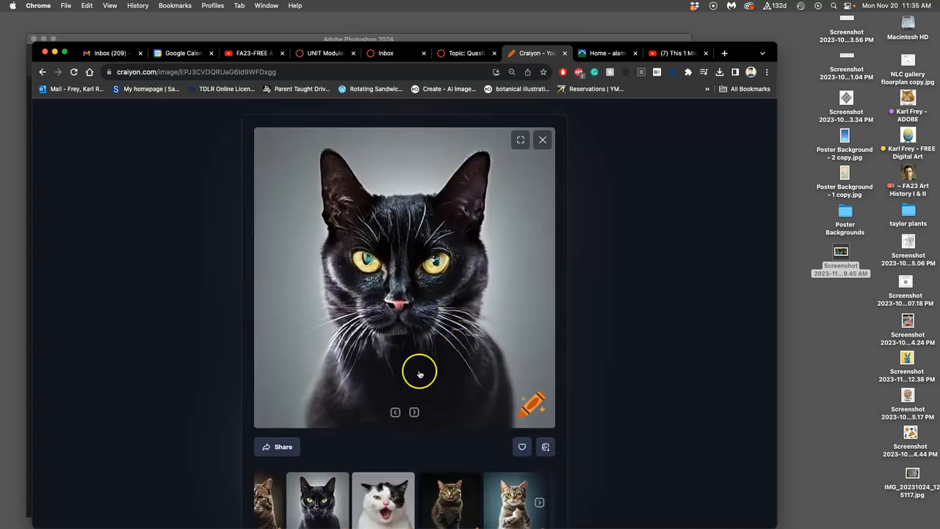
scroll(398, 408, "down", 2)
left_click_drag(397, 480, 274, 480)
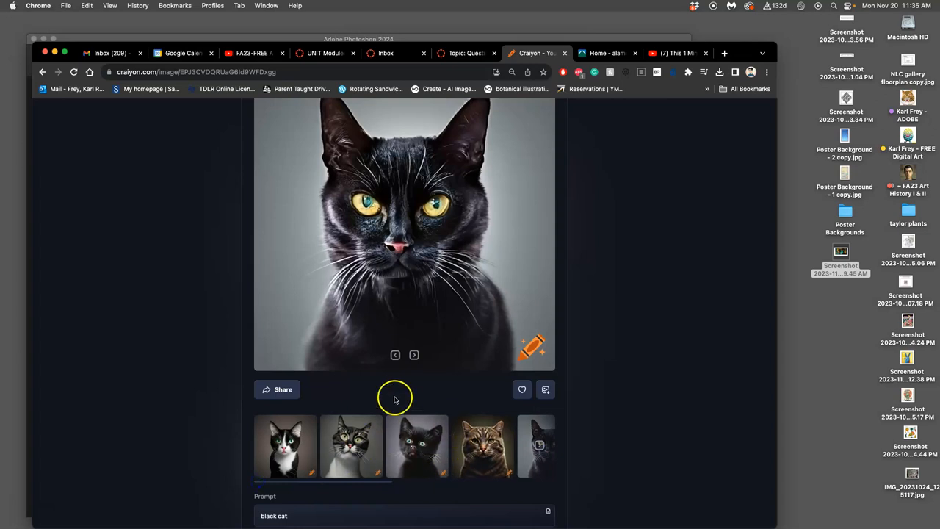
scroll(394, 389, "up", 2)
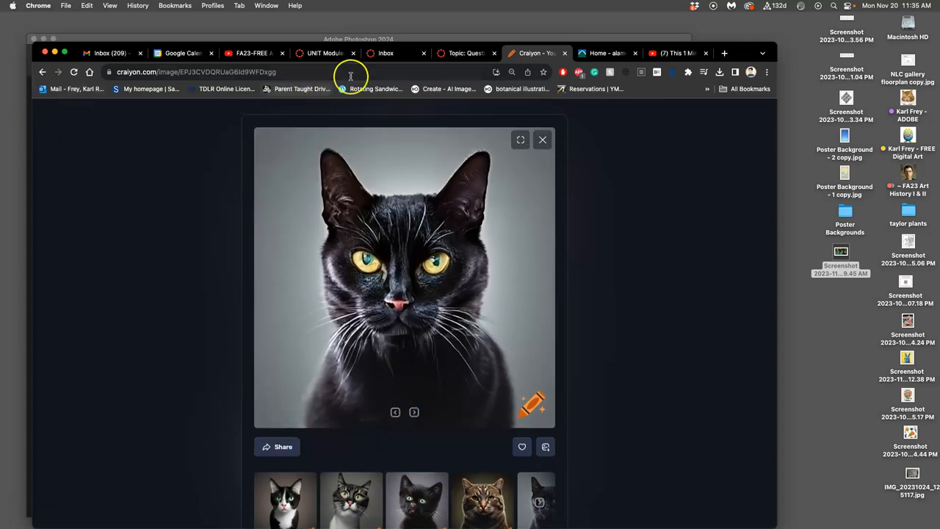
left_click(42, 71)
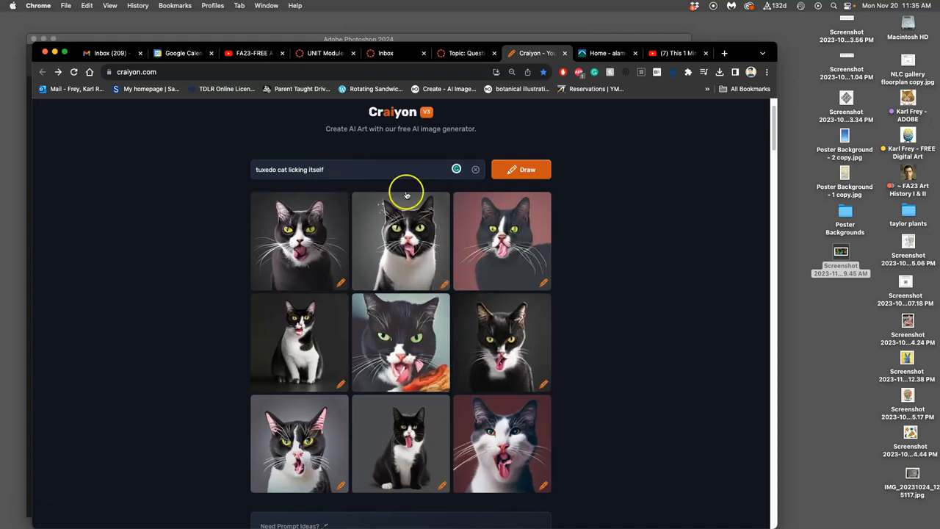
Revise the prompt to a painting in the style of Gustav Klimt and Alphonse Mucha and draw again.
left_click(347, 169)
type("painting in the style gustav klimt and alphon")
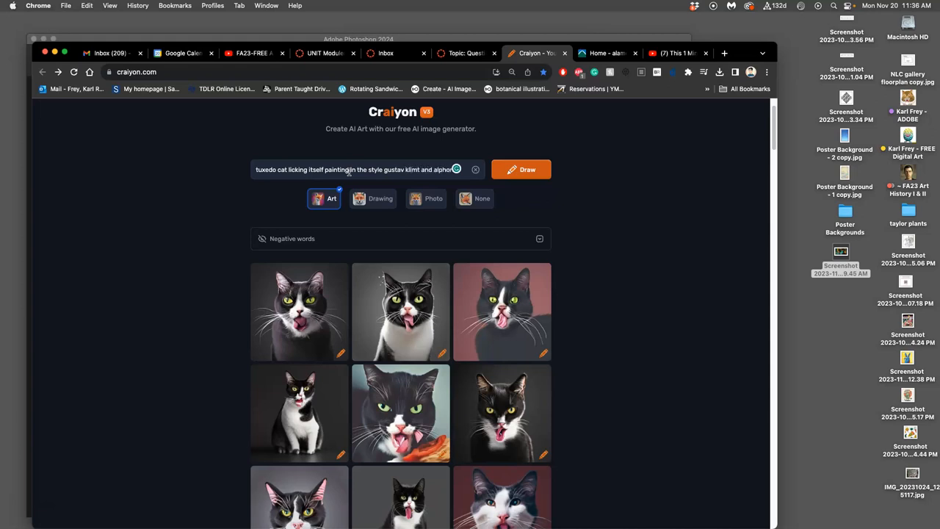
type("se mucha")
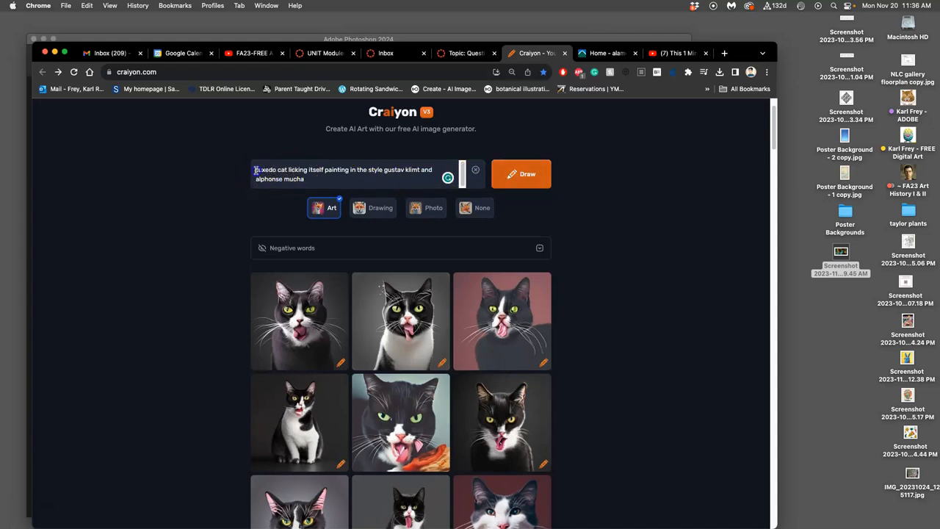
left_click(257, 170)
type("full")
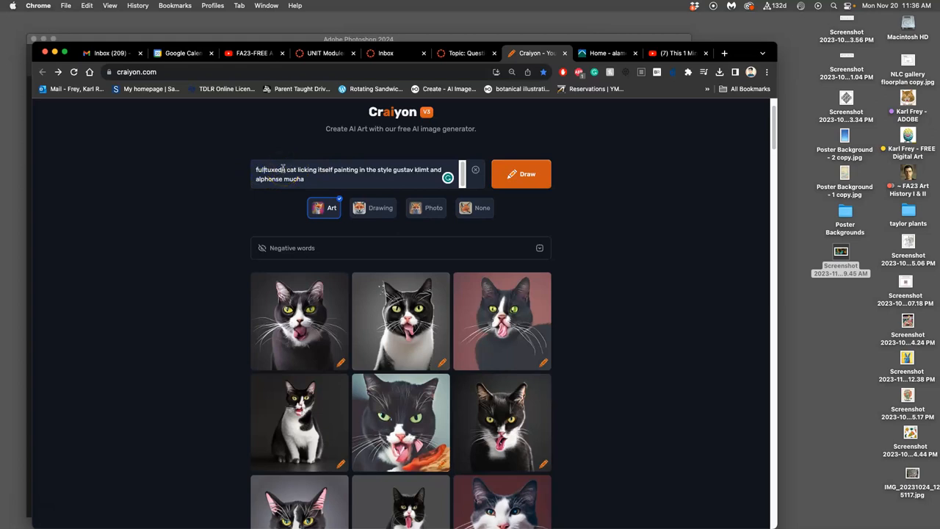
type(" body")
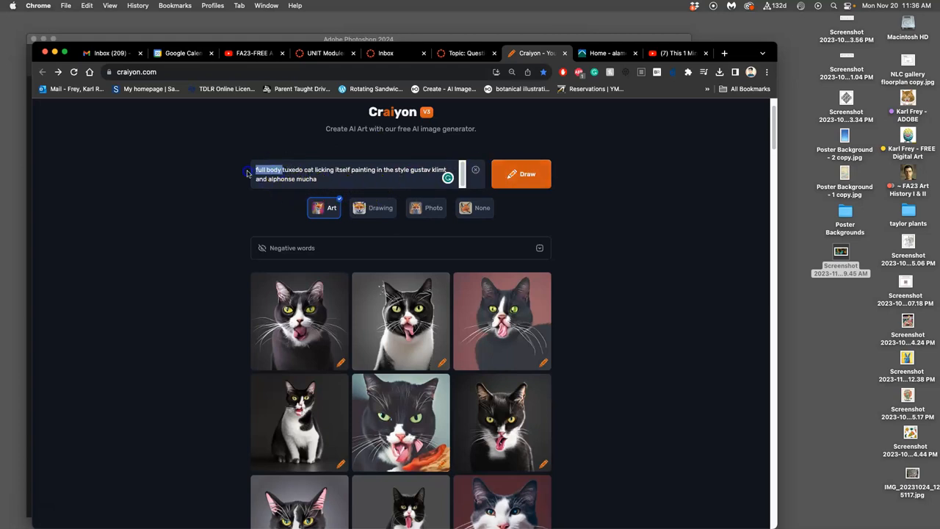
key("BackSpace")
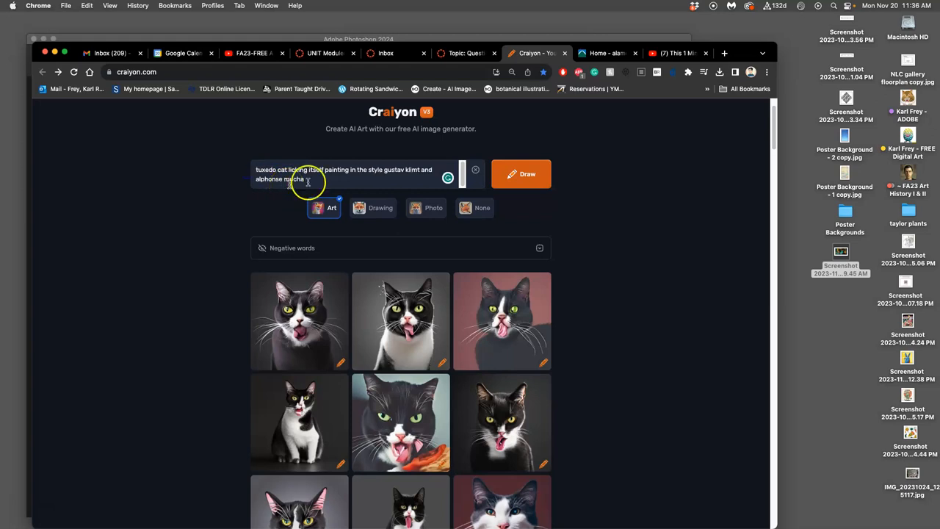
left_click(522, 175)
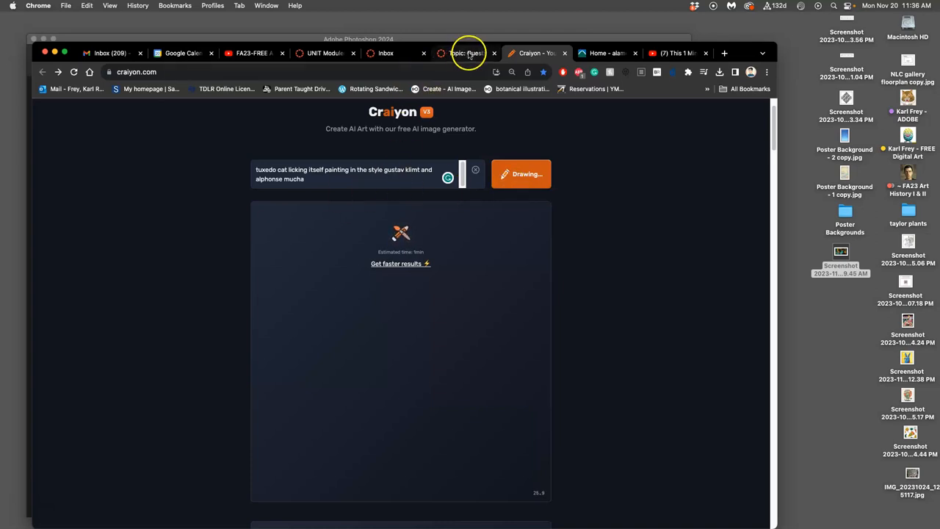
From the Canvas discussion, open the Refik Anadol MoMA YouTube link in a new tab.
left_click(463, 53)
scroll(587, 365, "down", 8)
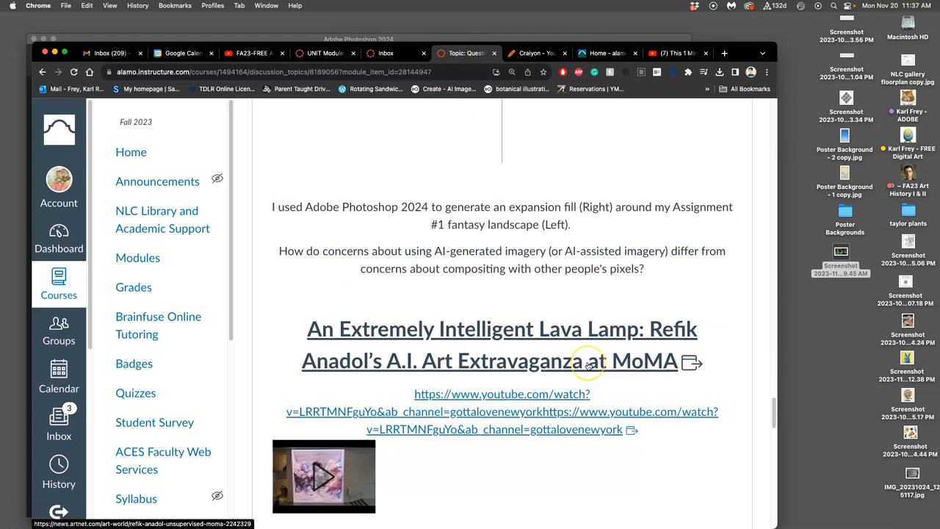
scroll(587, 365, "down", 1)
scroll(590, 365, "down", 1)
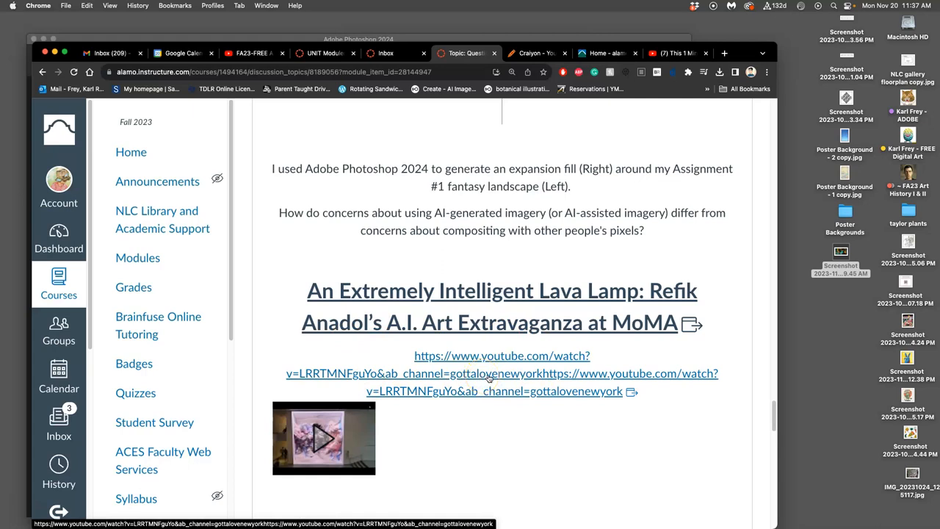
right_click(489, 377)
left_click(520, 332)
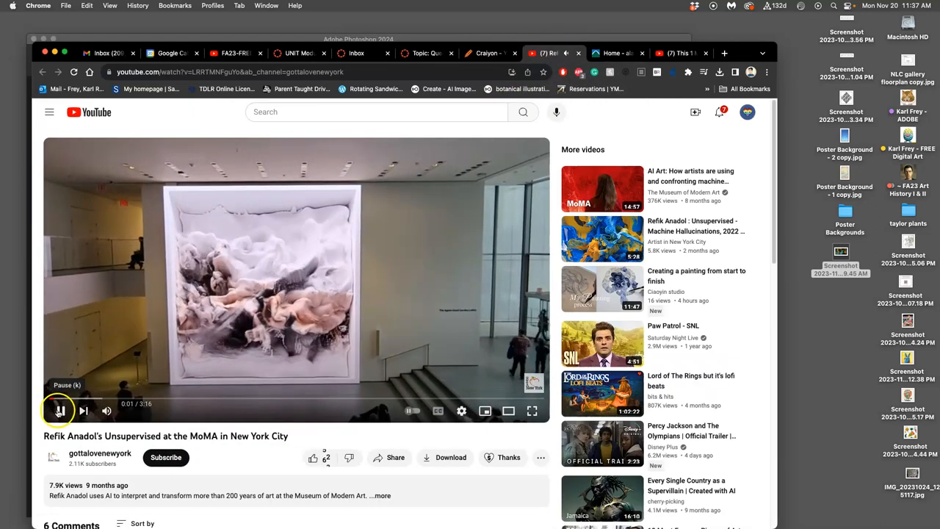
Watch the Refik Anadol video full screen, skip ahead to about 2:03 and pause at 2:06.
left_click(58, 409)
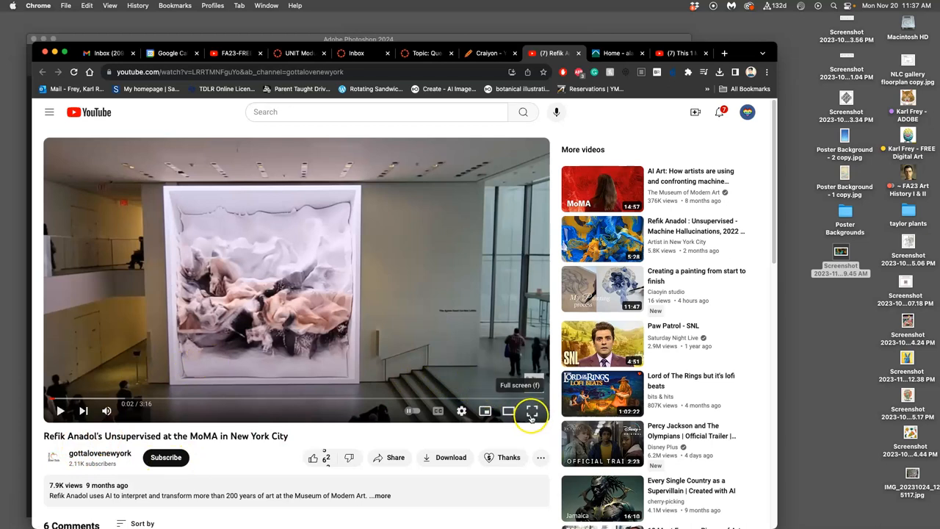
left_click(531, 411)
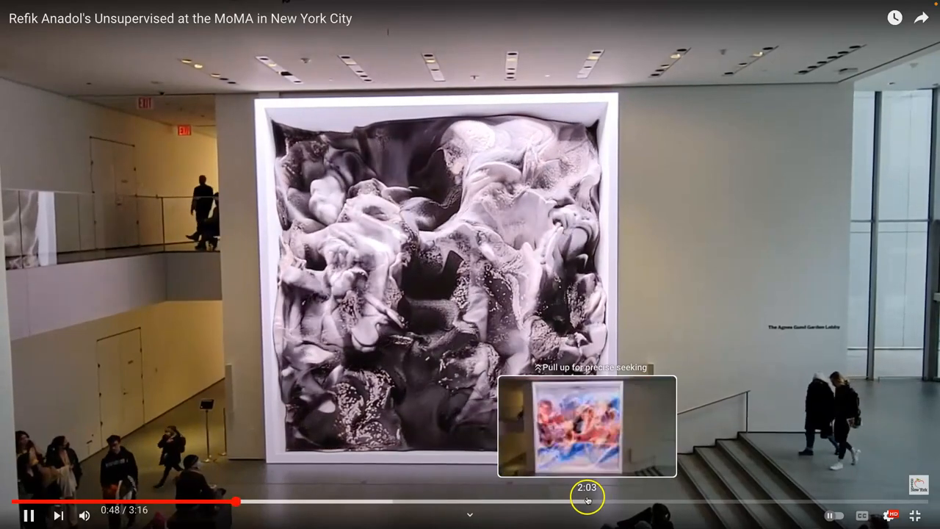
left_click(587, 499)
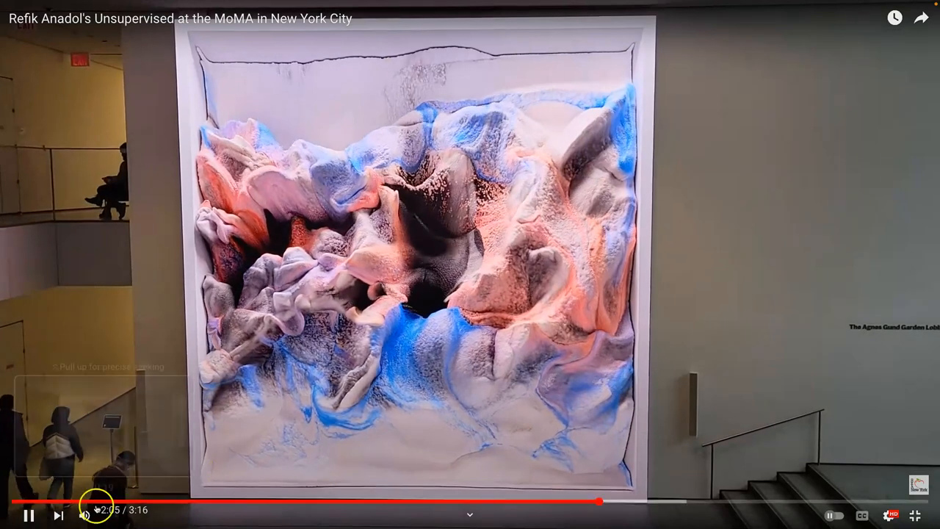
left_click(29, 514)
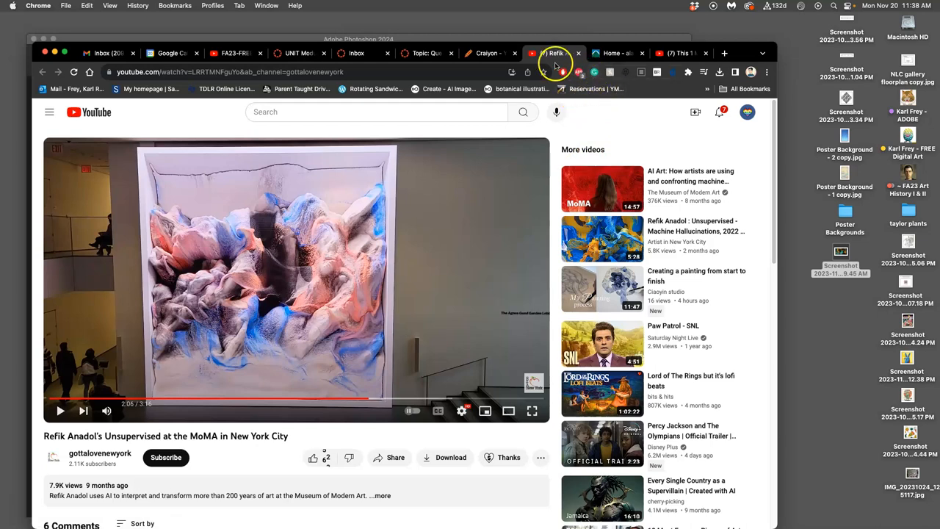
In the Craiyon results, open the bottom-left Klimt-and-Mucha tabby cat painting in detail view.
left_click(486, 53)
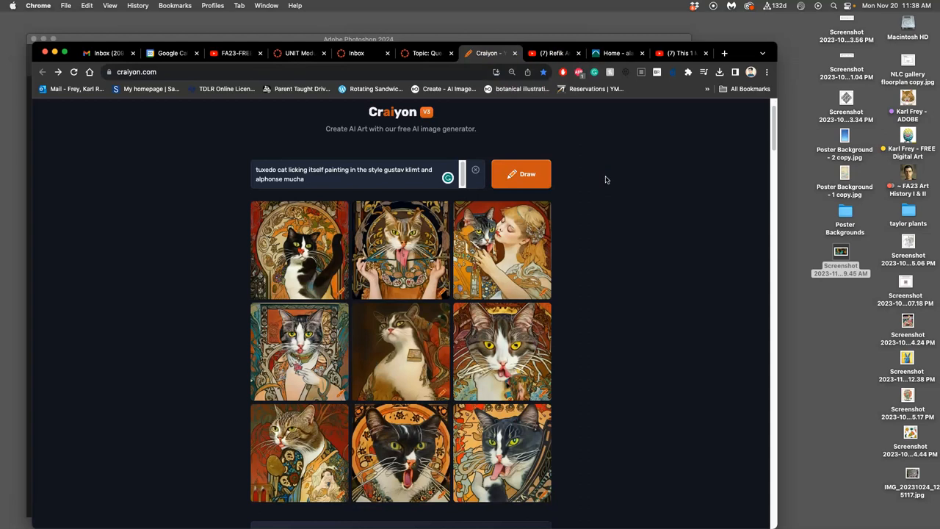
left_click(602, 185)
left_click(314, 440)
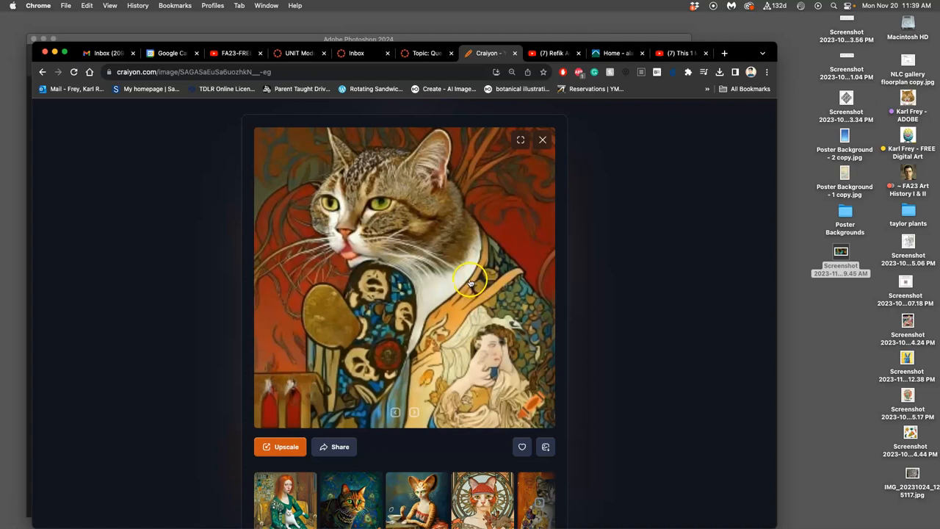
left_click(42, 71)
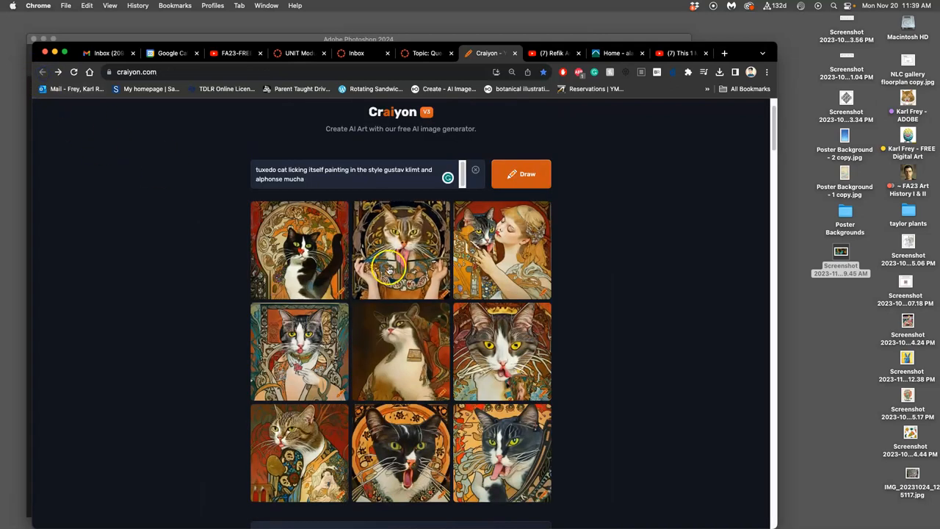
scroll(411, 338, "down", 2)
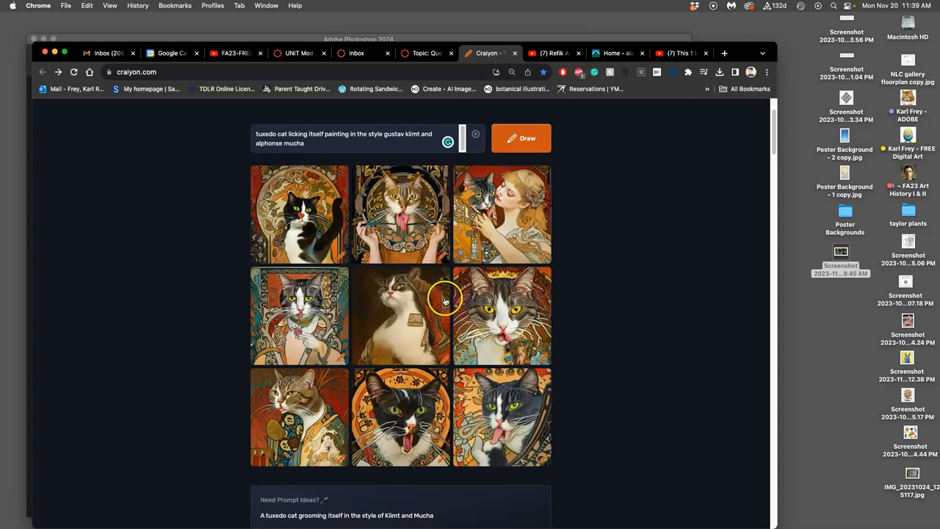
left_click(332, 419)
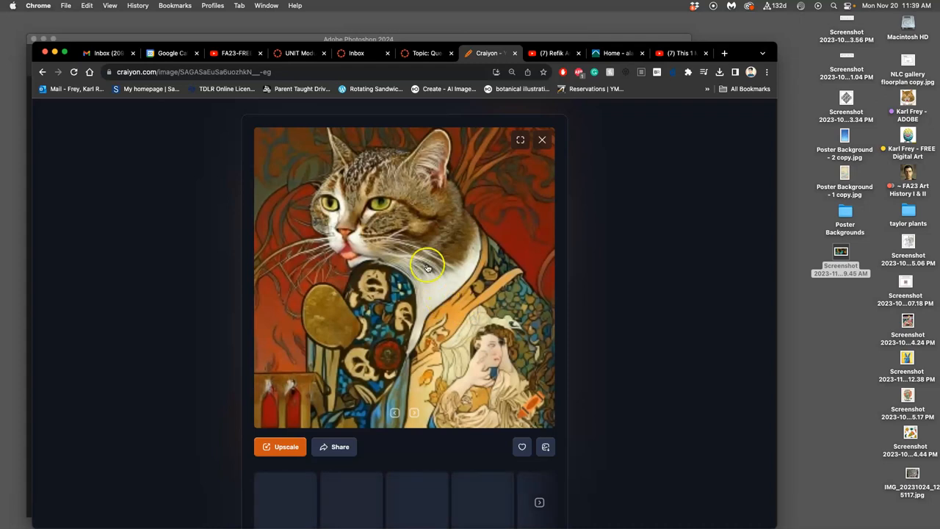
Save the tabby cat painting from Craiyon to the desktop via Save Image As.
right_click(428, 231)
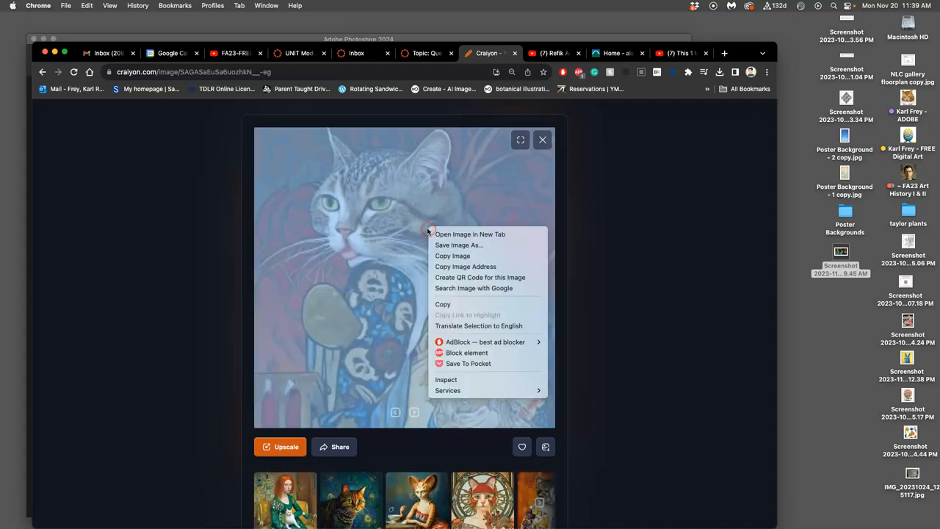
left_click(470, 245)
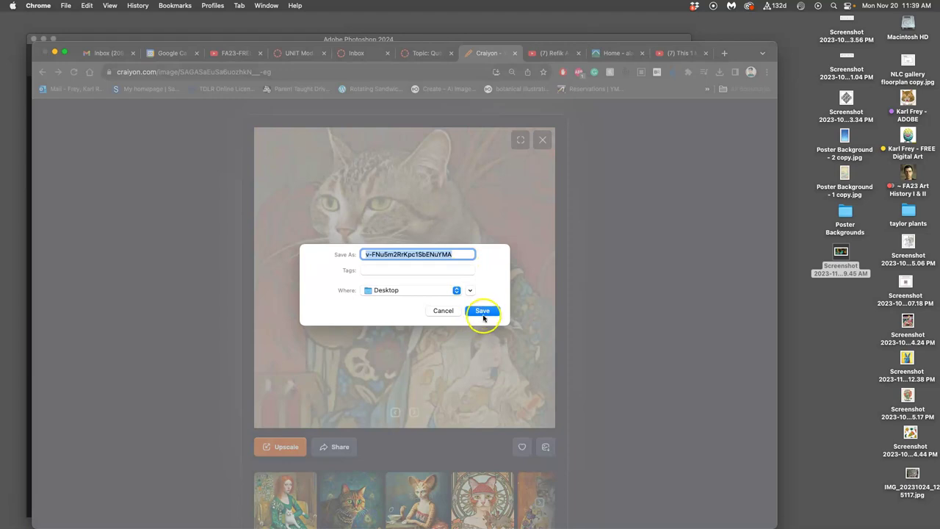
left_click(483, 311)
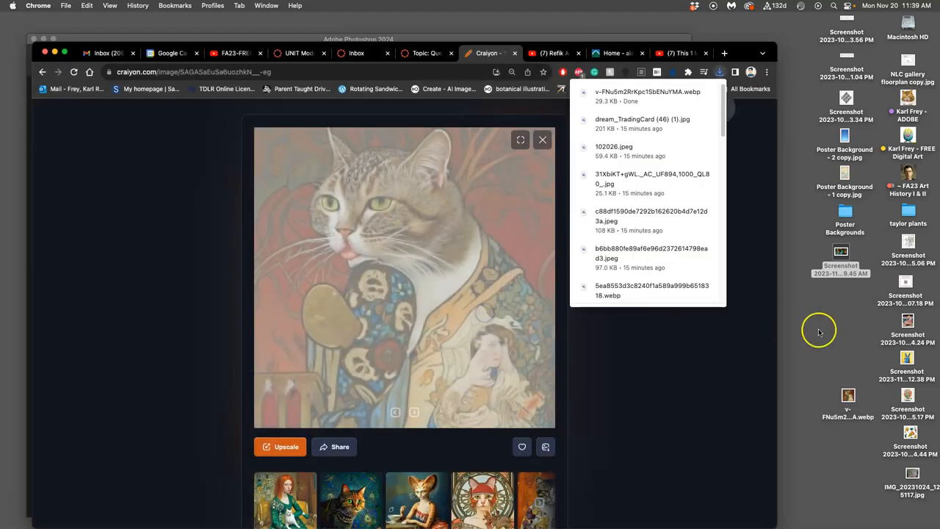
Open the earlier screenshot and the saved cat .webp in Preview, arranged one below the other.
left_click(833, 343)
left_click(841, 253)
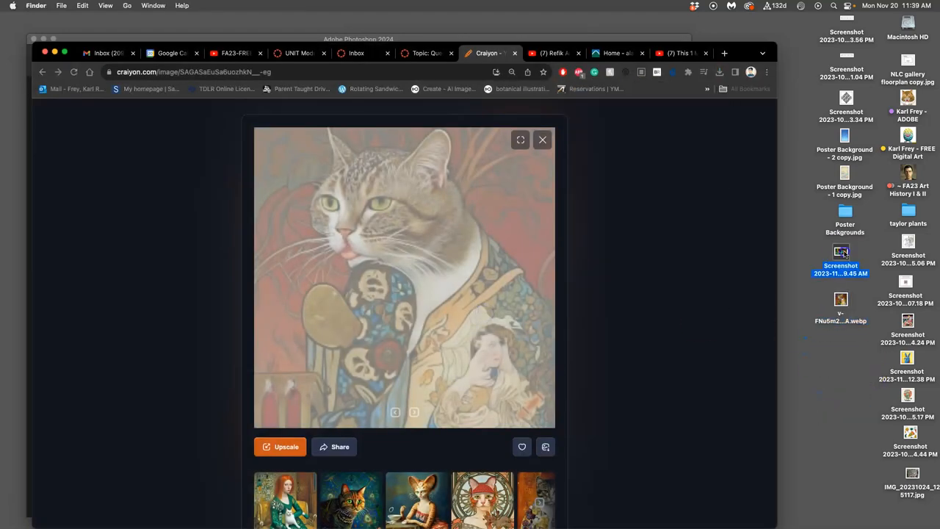
double_click(842, 254)
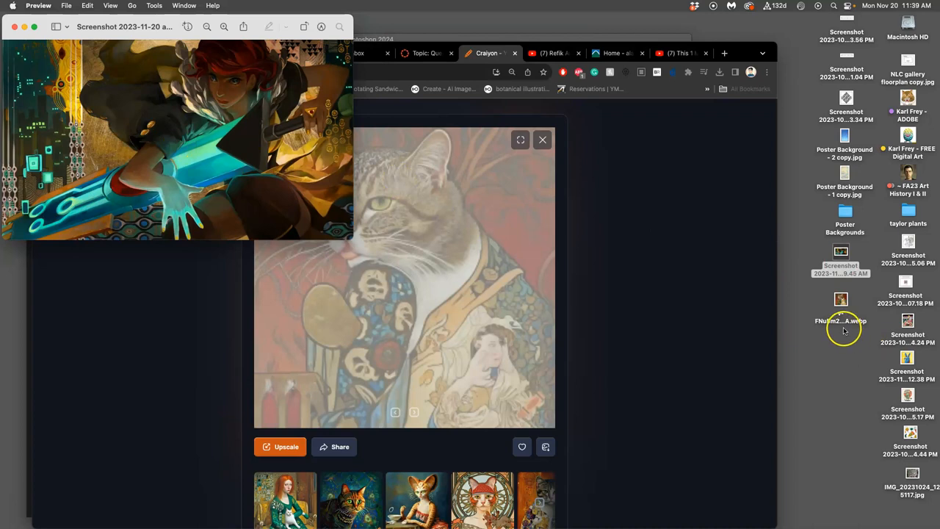
left_click(841, 301)
double_click(841, 301)
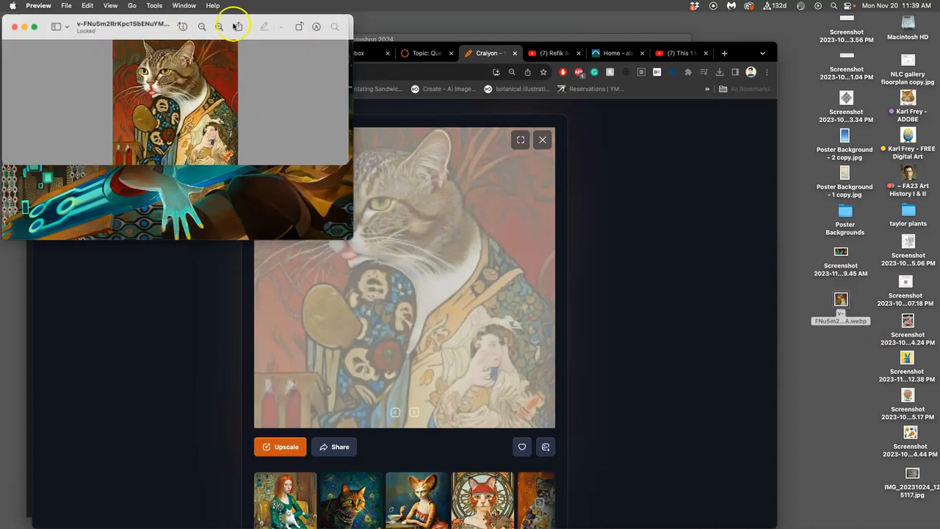
left_click_drag(228, 35, 248, 250)
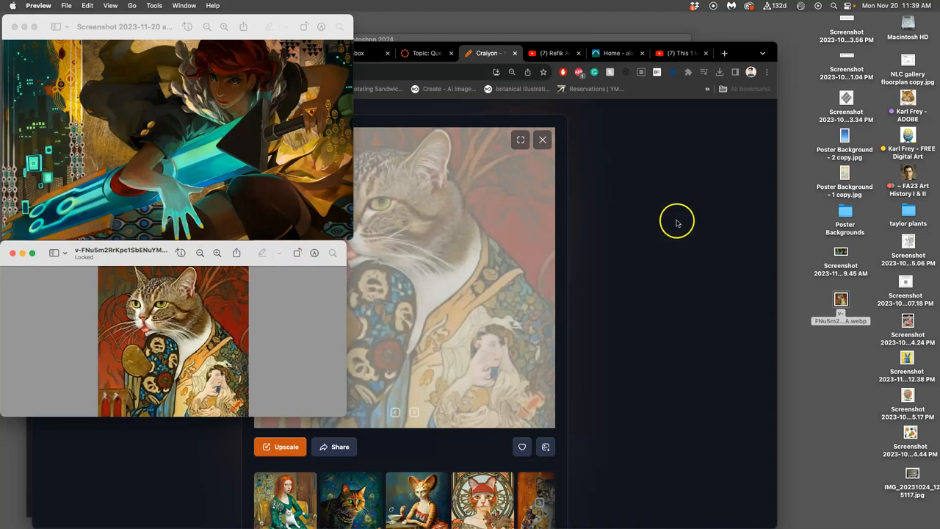
View the Klimt-style image of D.O. holding a cat enlarged, then close the Craiyon tab.
left_click(663, 240)
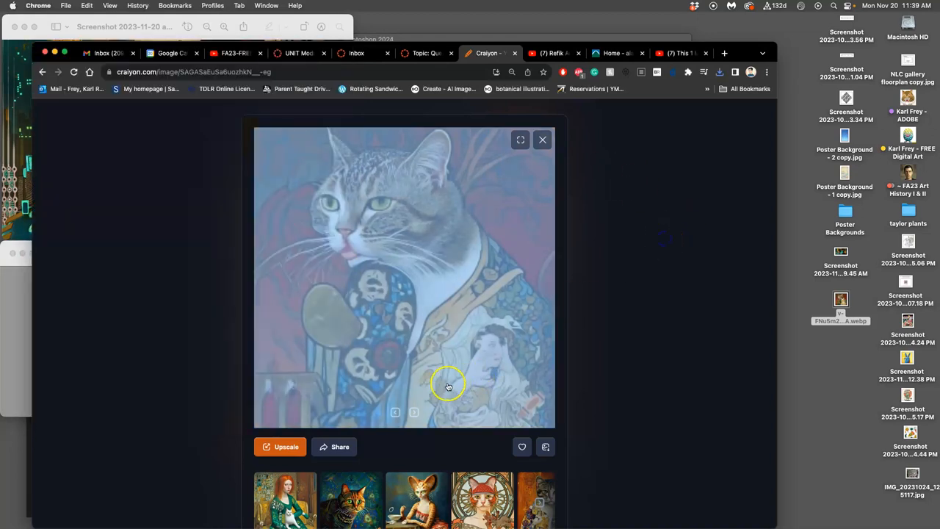
scroll(448, 382, "down", 4)
scroll(448, 381, "down", 2)
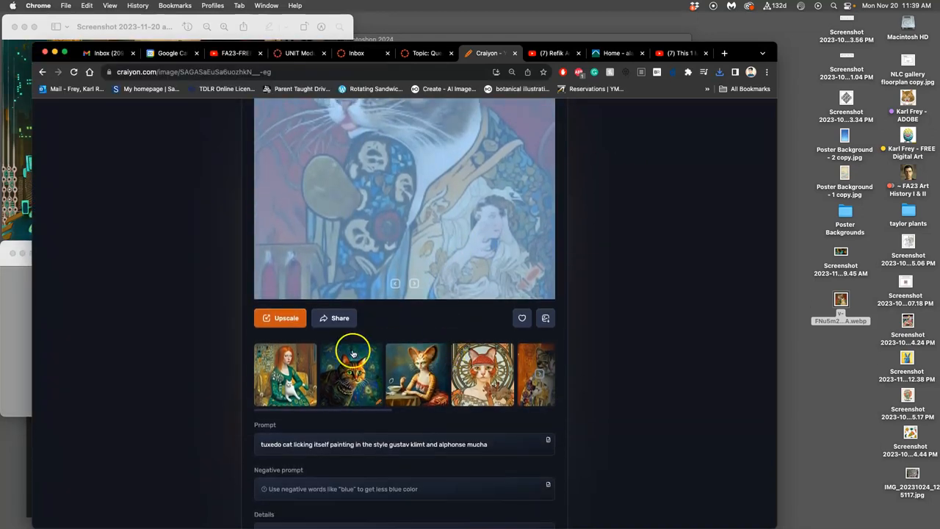
left_click(539, 373)
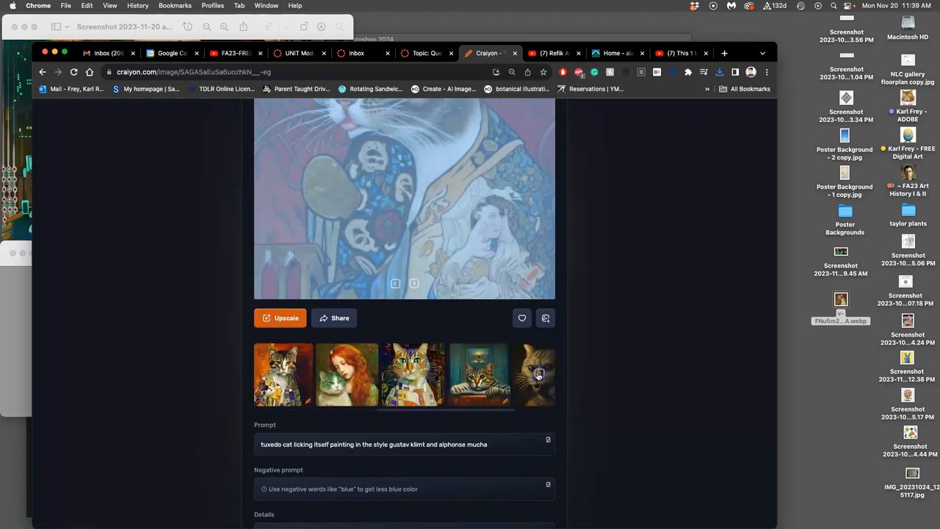
left_click(257, 376)
scroll(345, 397, "left", 2)
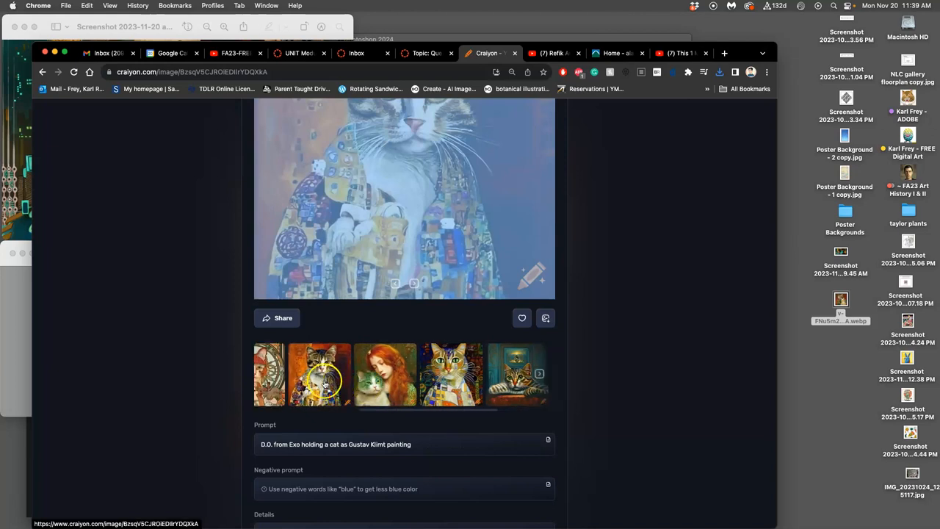
scroll(528, 224, "up", 3)
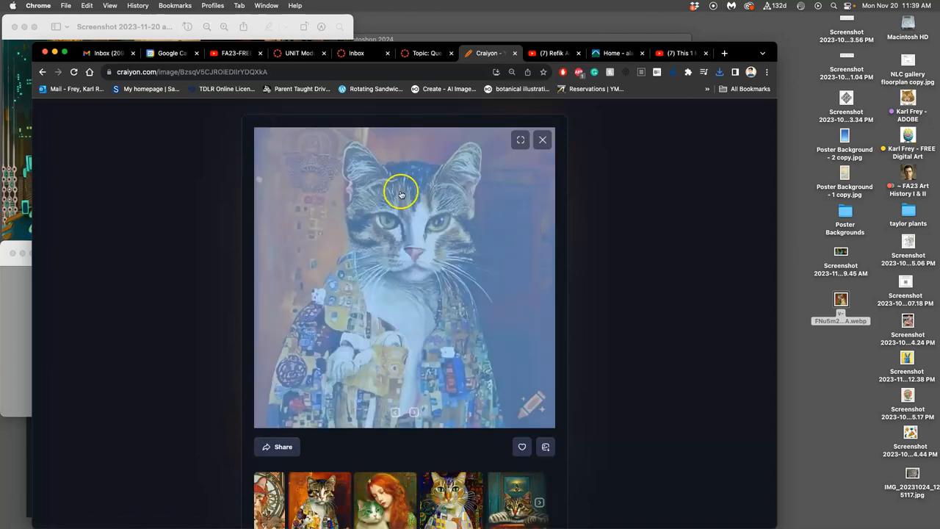
left_click(605, 307)
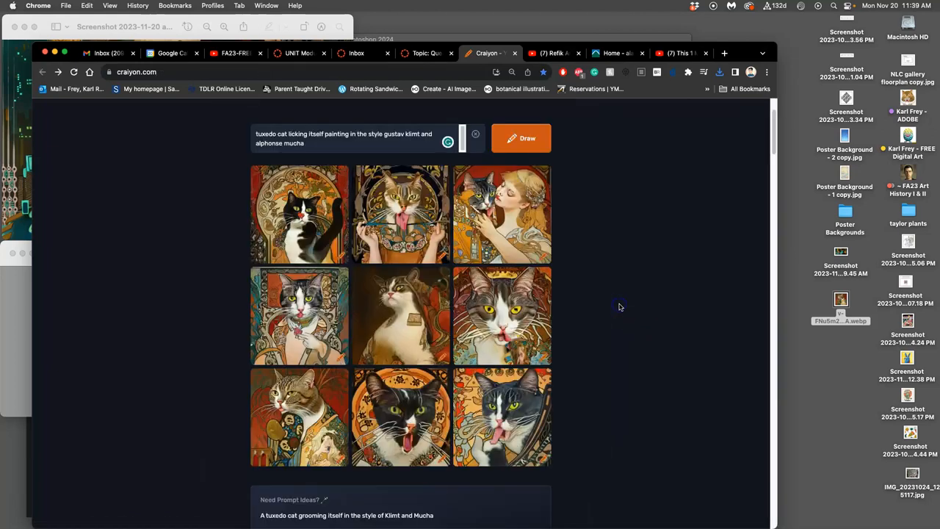
scroll(544, 338, "down", 2)
scroll(544, 338, "down", 2)
scroll(544, 338, "up", 4)
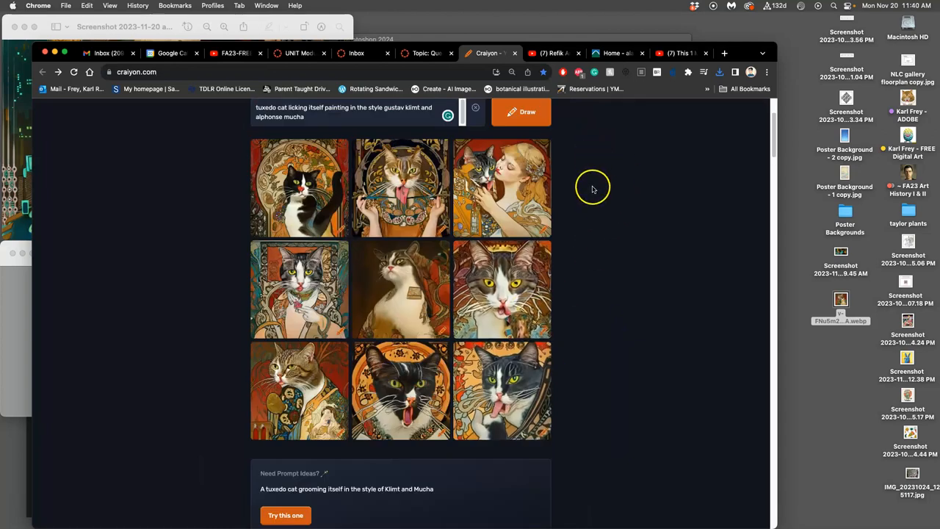
scroll(621, 193, "up", 4)
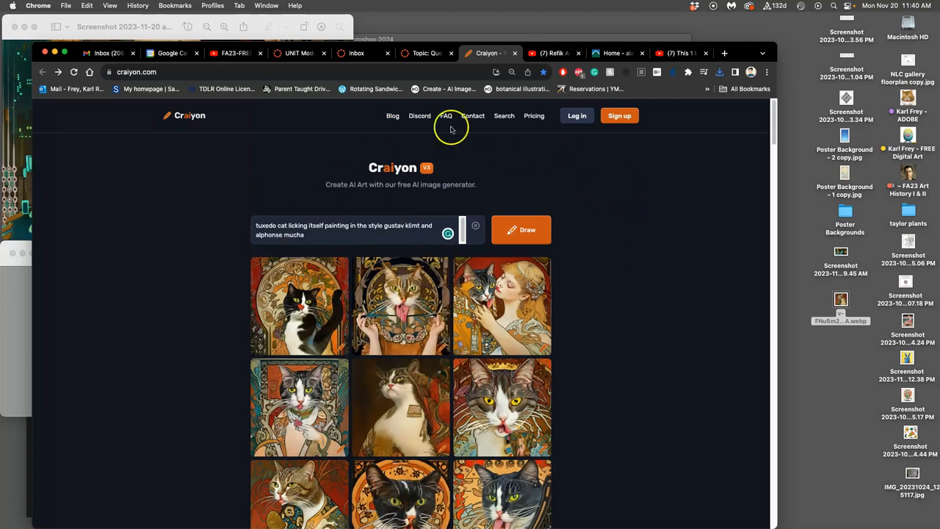
left_click(517, 54)
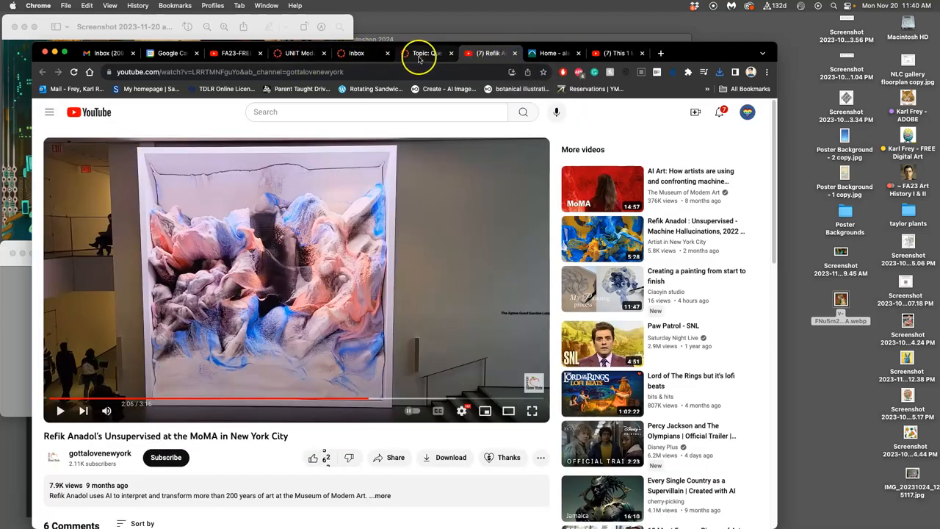
Bring up the Question of the Day discussion on AI art and zoom the page out twice.
left_click(298, 53)
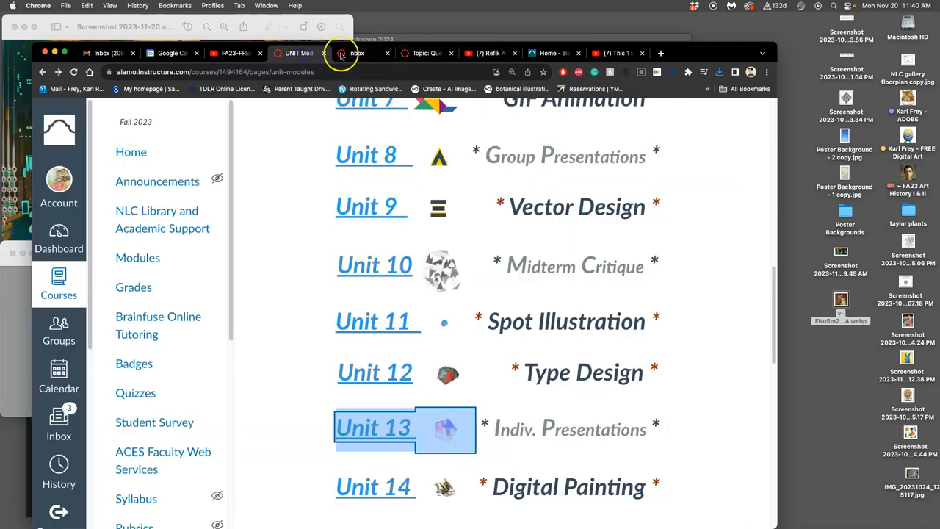
left_click(428, 53)
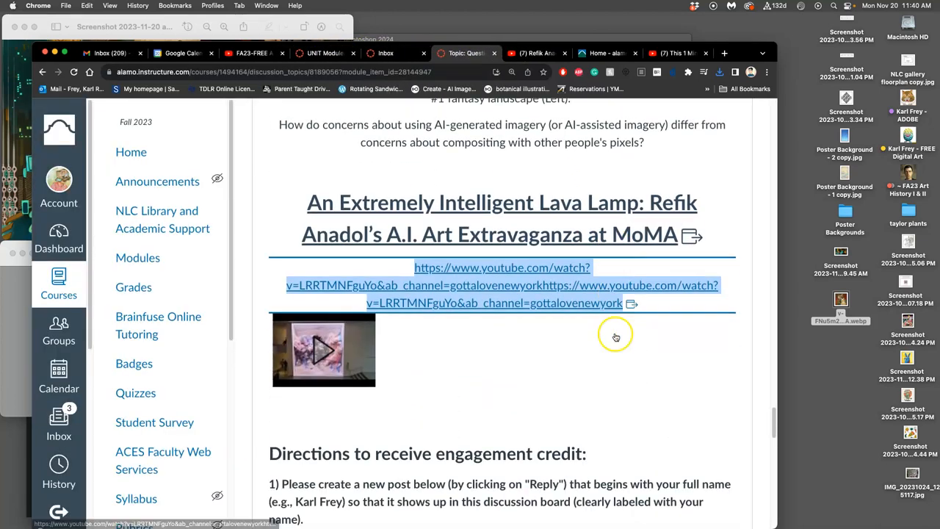
scroll(602, 324, "down", 5)
scroll(602, 324, "down", 3)
scroll(602, 324, "down", 2)
scroll(602, 325, "up", 8)
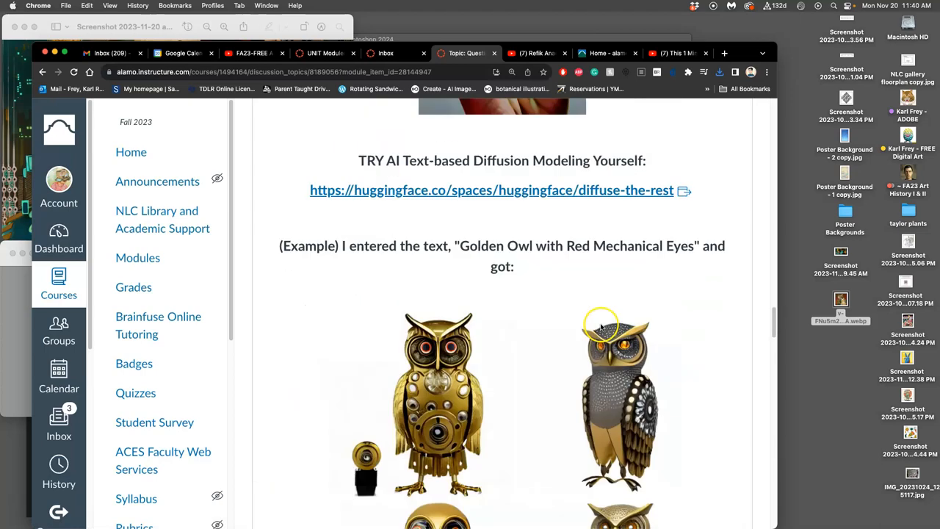
scroll(602, 324, "up", 5)
scroll(602, 324, "up", 5)
scroll(602, 325, "up", 5)
scroll(602, 327, "up", 10)
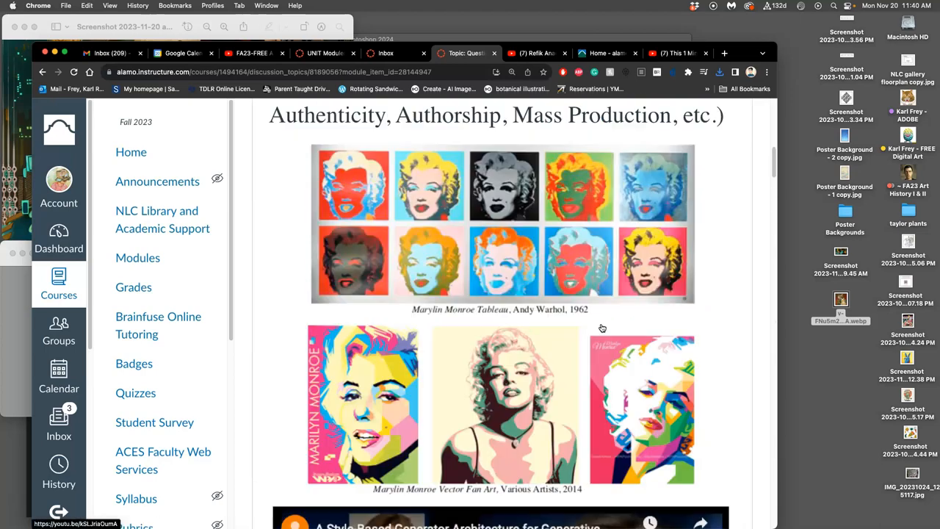
scroll(602, 327, "up", 8)
scroll(602, 326, "down", 2)
scroll(601, 327, "down", 2)
key("ctrl+minus")
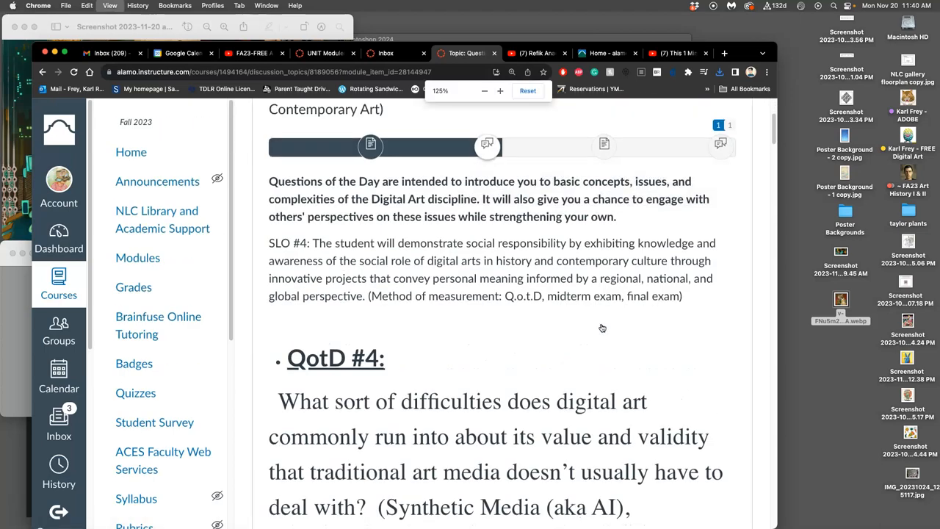
key("ctrl+minus")
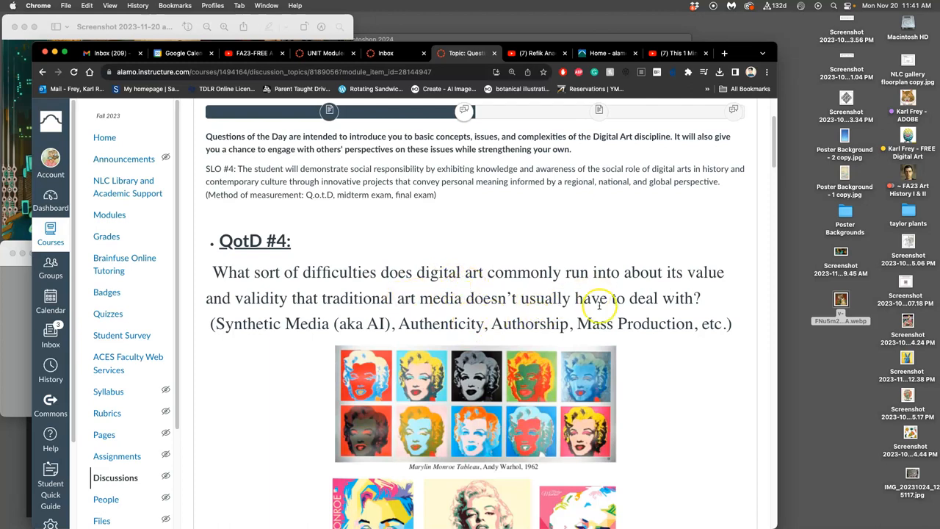
scroll(549, 292, "down", 8)
scroll(552, 292, "down", 3)
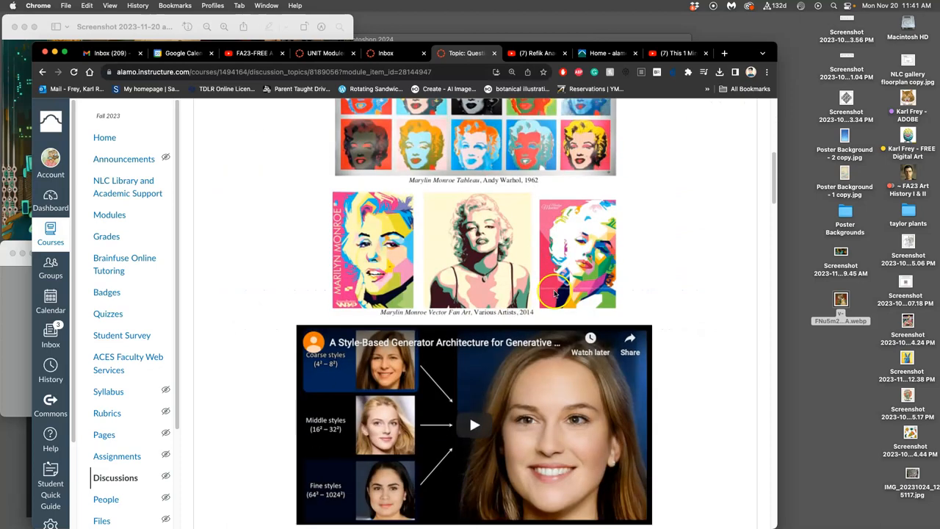
scroll(552, 292, "down", 8)
scroll(555, 295, "down", 10)
scroll(554, 295, "down", 5)
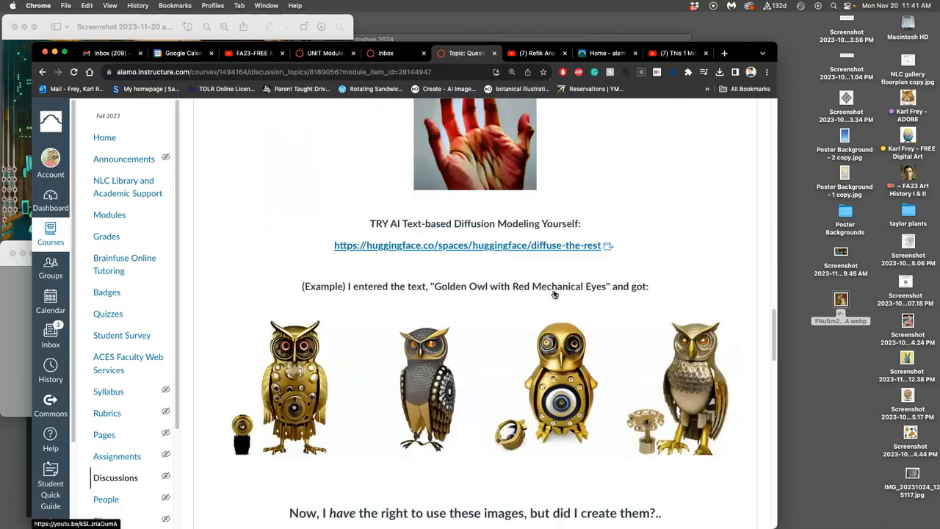
scroll(554, 294, "down", 4)
scroll(554, 295, "down", 5)
scroll(553, 292, "down", 5)
scroll(553, 291, "down", 5)
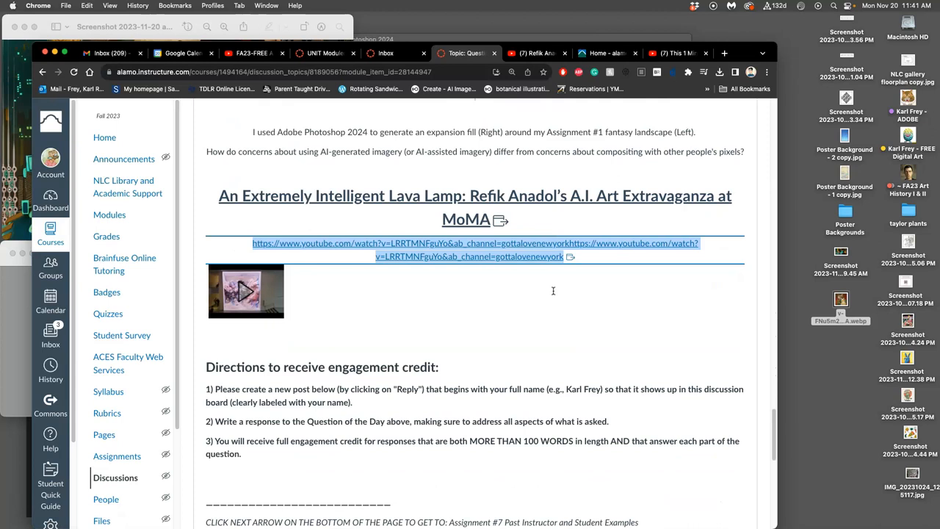
scroll(552, 292, "down", 8)
scroll(553, 291, "up", 8)
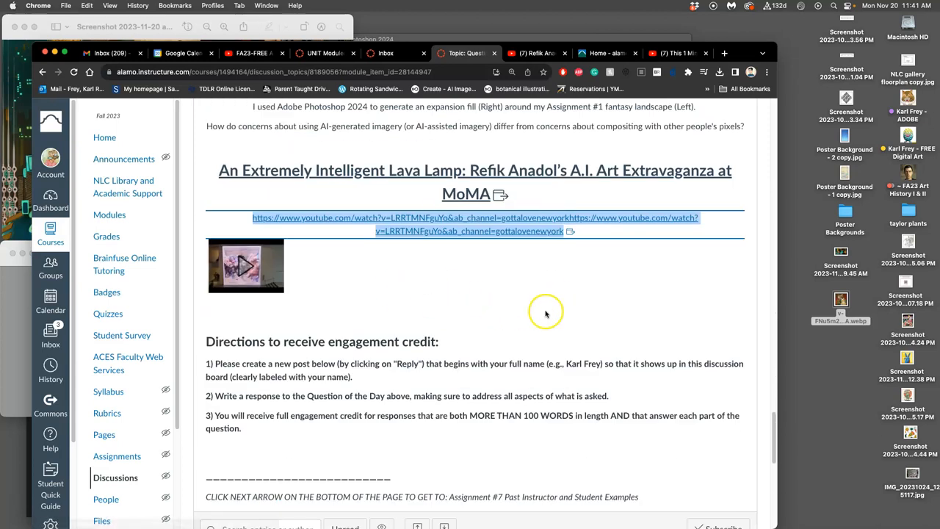
scroll(701, 363, "down", 15)
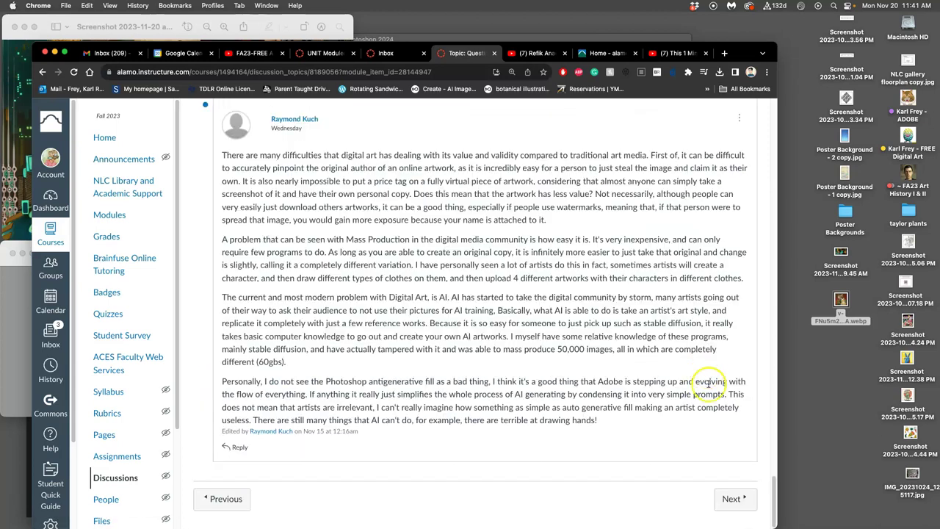
Advance through the past examples page to the Assignment #7 (Digital Painting) discussion via Next.
left_click(732, 499)
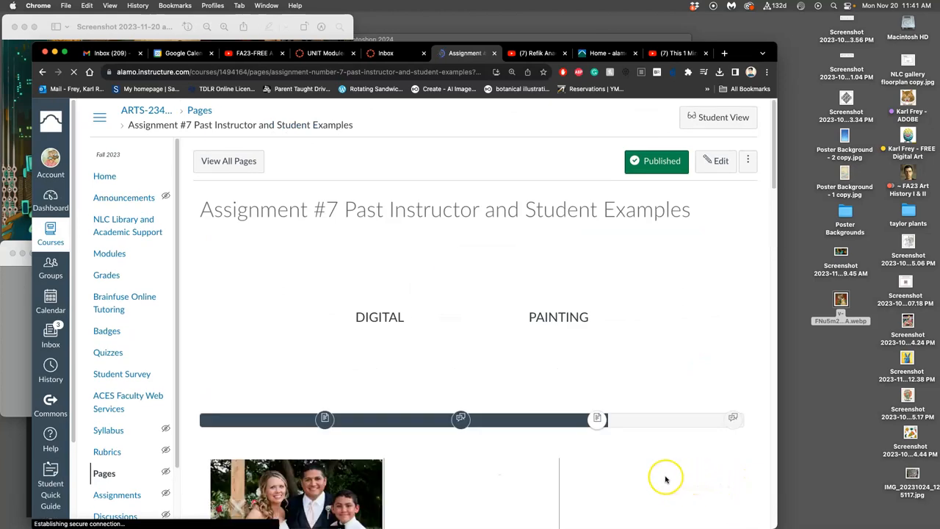
scroll(626, 432, "down", 1)
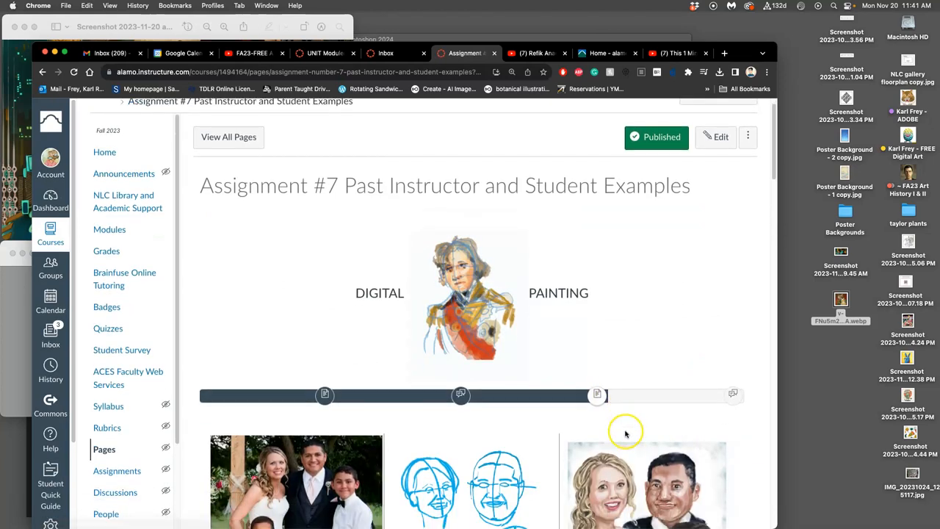
scroll(626, 432, "down", 2)
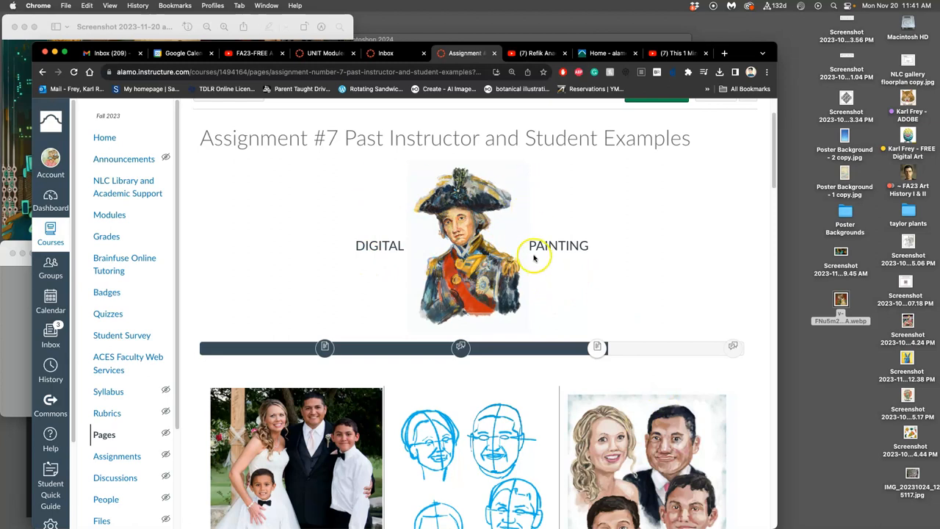
scroll(499, 294, "down", 10)
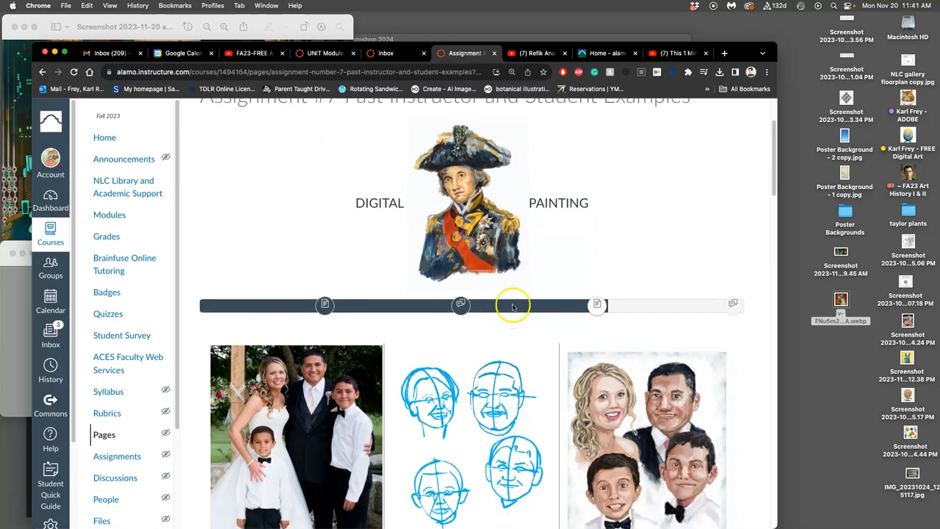
scroll(507, 301, "down", 10)
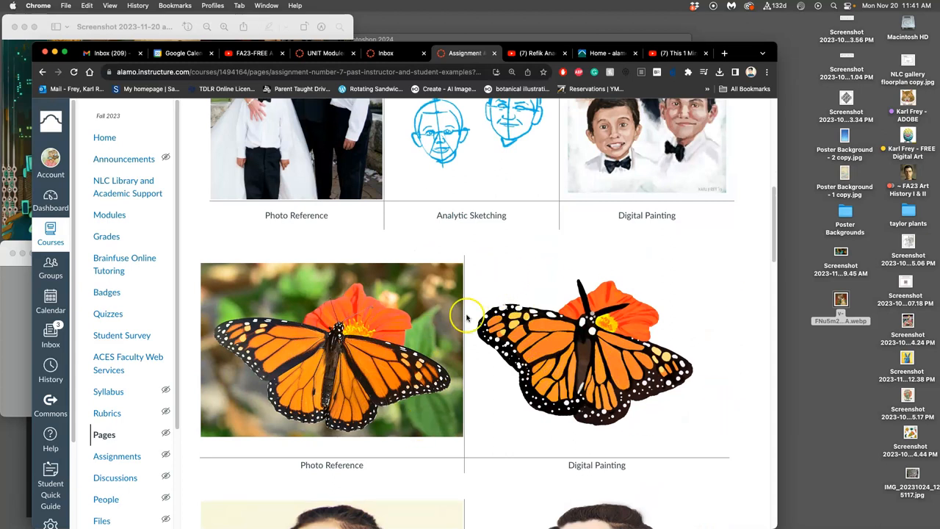
scroll(646, 375, "down", 5)
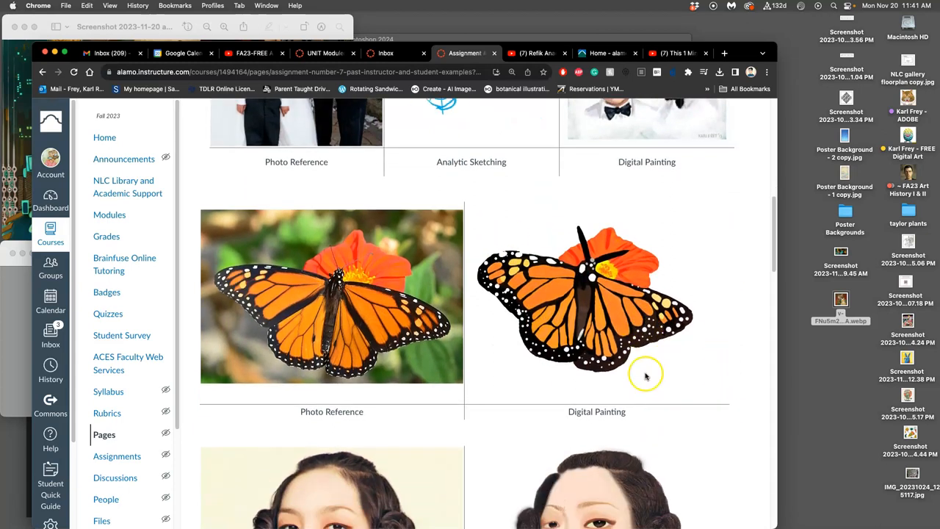
scroll(639, 331, "down", 5)
scroll(575, 374, "up", 5)
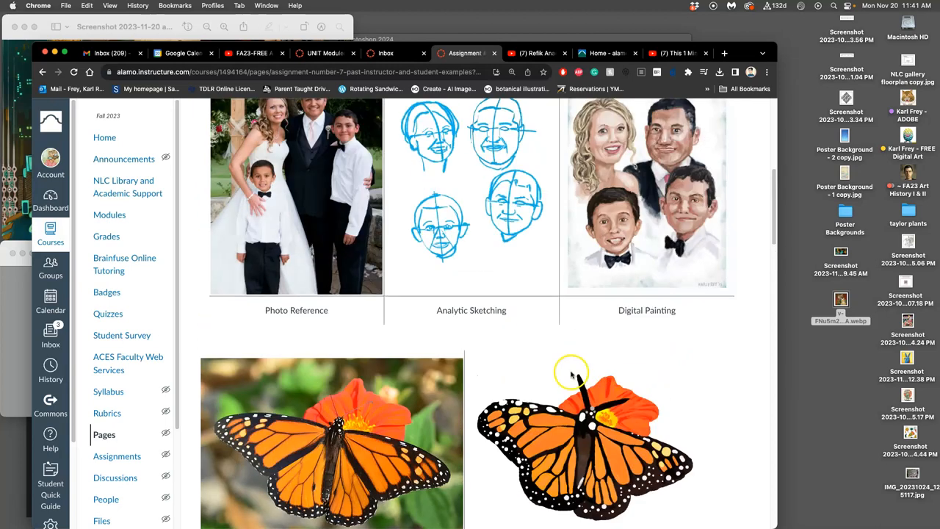
scroll(574, 352, "up", 4)
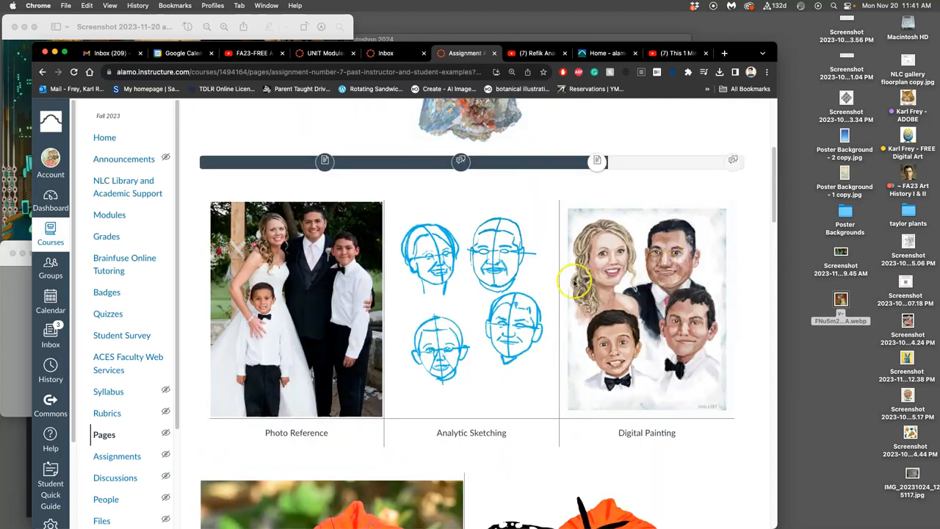
scroll(453, 424, "down", 8)
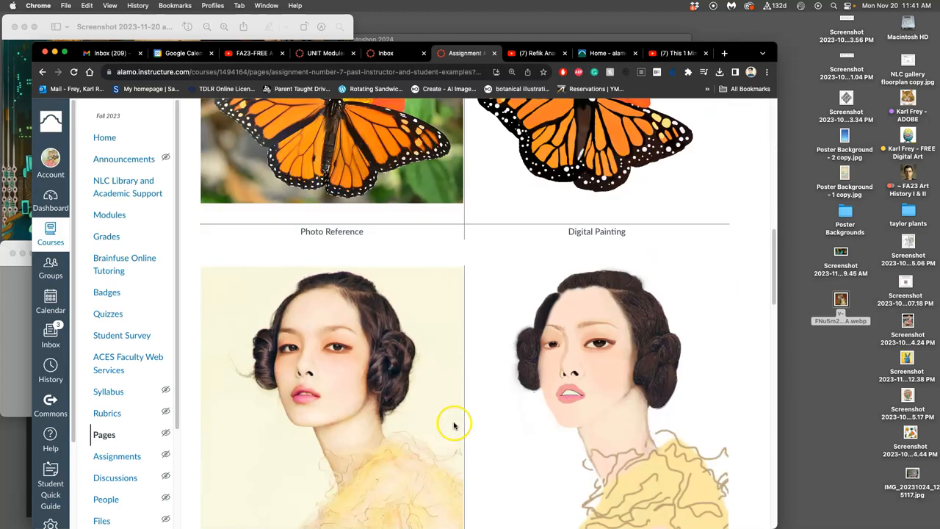
scroll(455, 425, "down", 3)
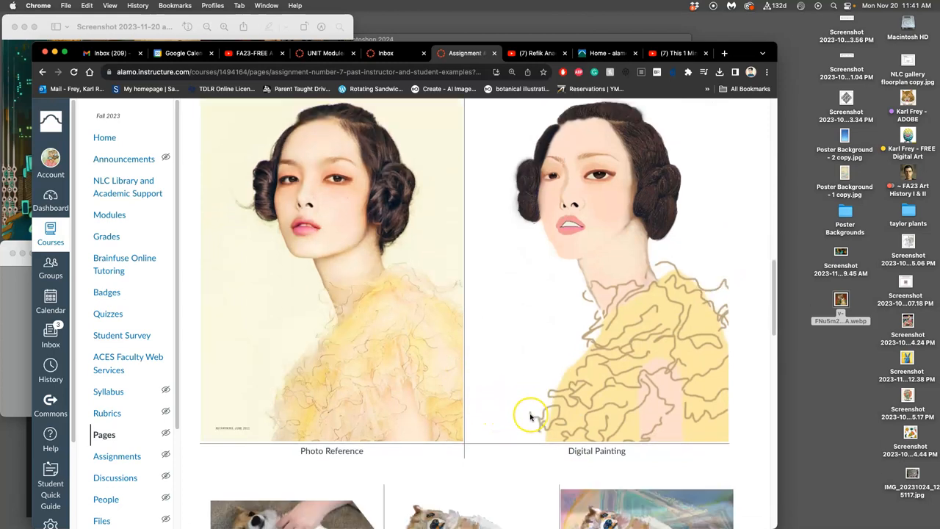
scroll(507, 415, "down", 5)
scroll(514, 417, "down", 4)
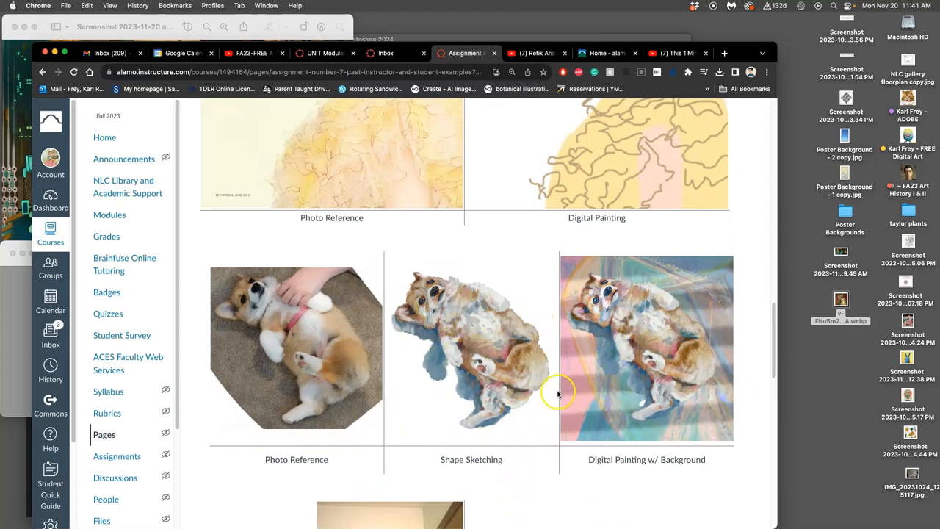
scroll(558, 395, "down", 2)
scroll(580, 389, "down", 2)
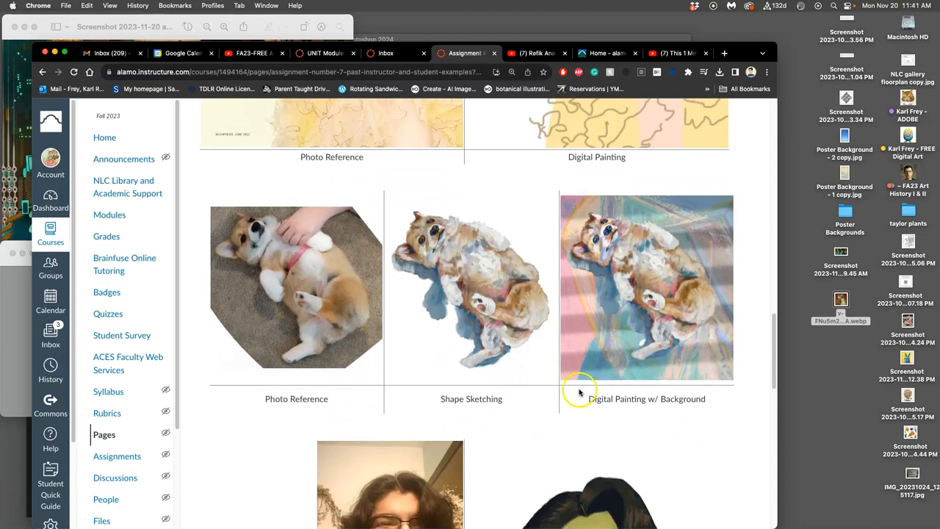
scroll(580, 389, "down", 2)
scroll(580, 389, "down", 5)
scroll(579, 389, "down", 2)
scroll(580, 393, "down", 1)
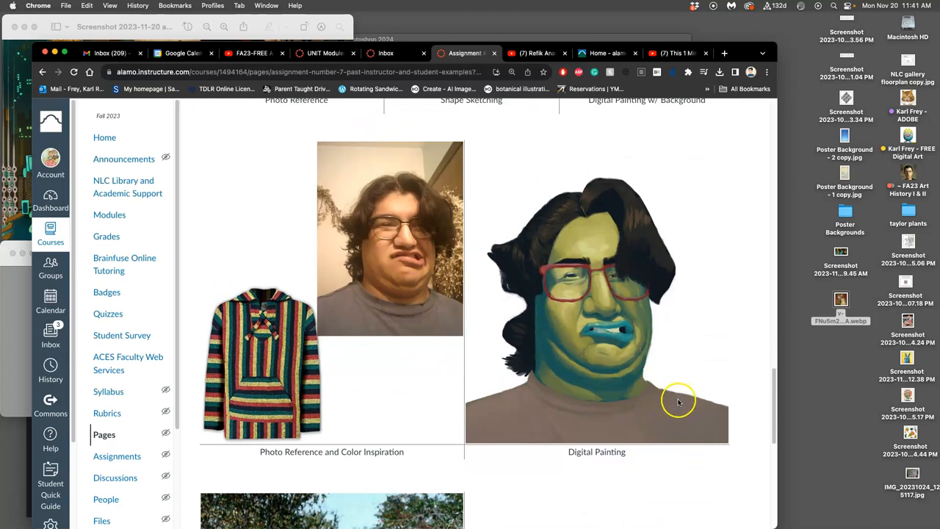
scroll(688, 426, "down", 2)
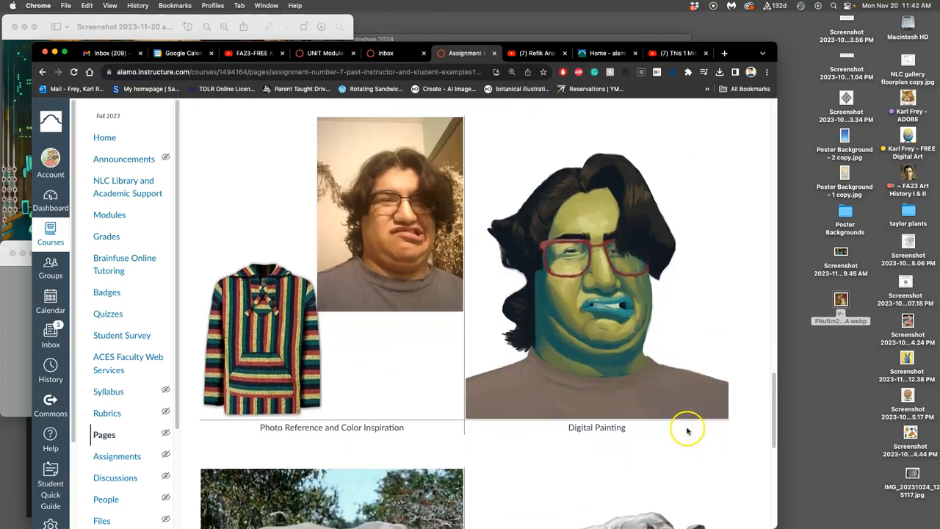
scroll(687, 426, "down", 1)
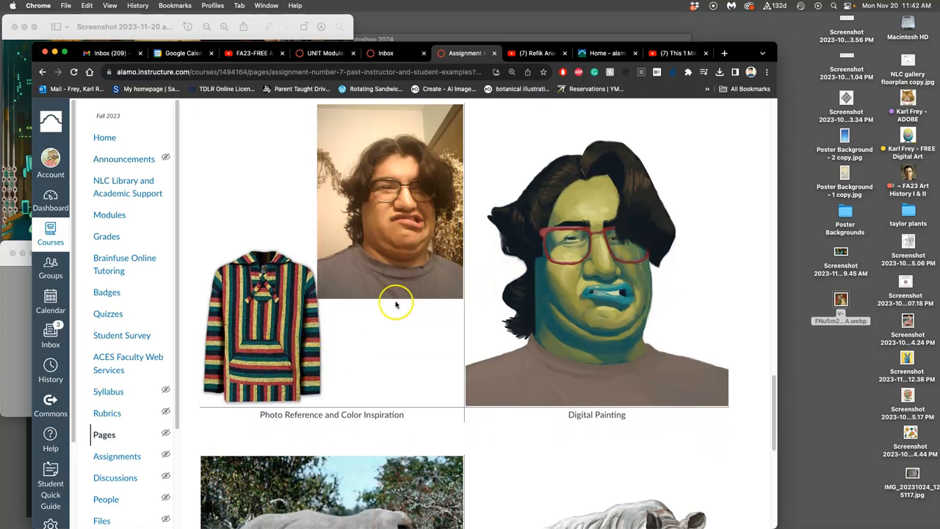
scroll(560, 387, "down", 2)
scroll(560, 387, "down", 4)
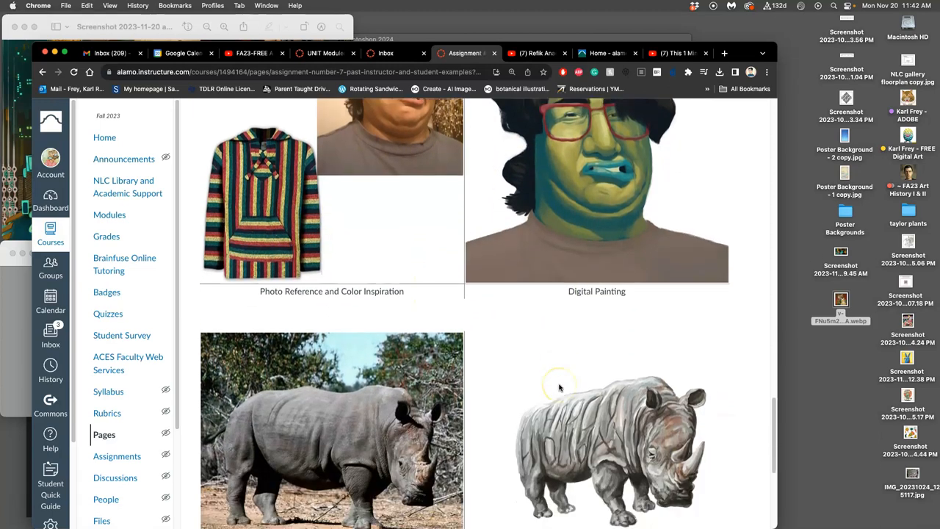
scroll(560, 387, "down", 3)
scroll(559, 387, "down", 4)
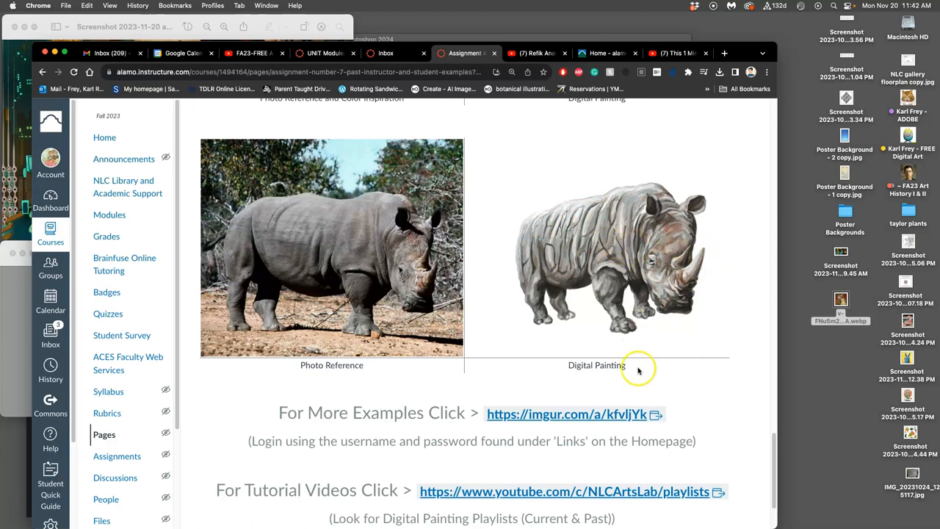
scroll(649, 376, "down", 4)
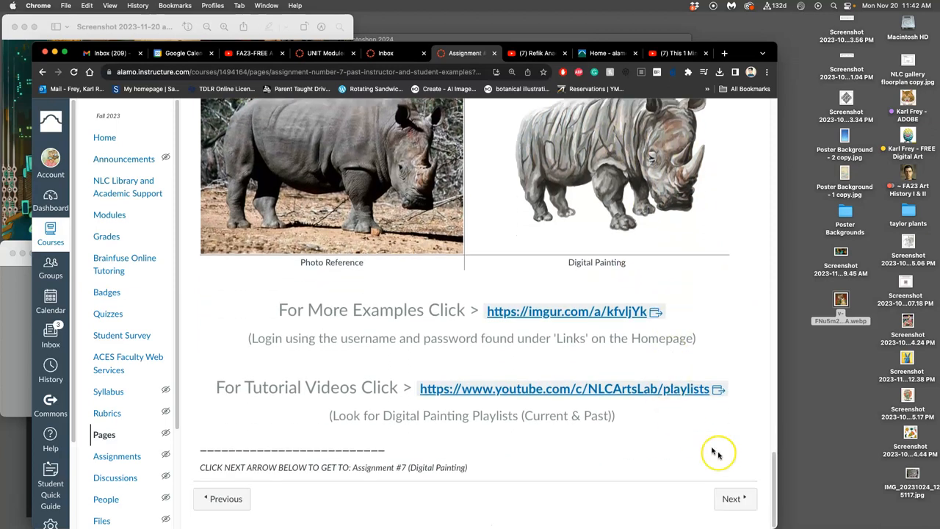
left_click(734, 497)
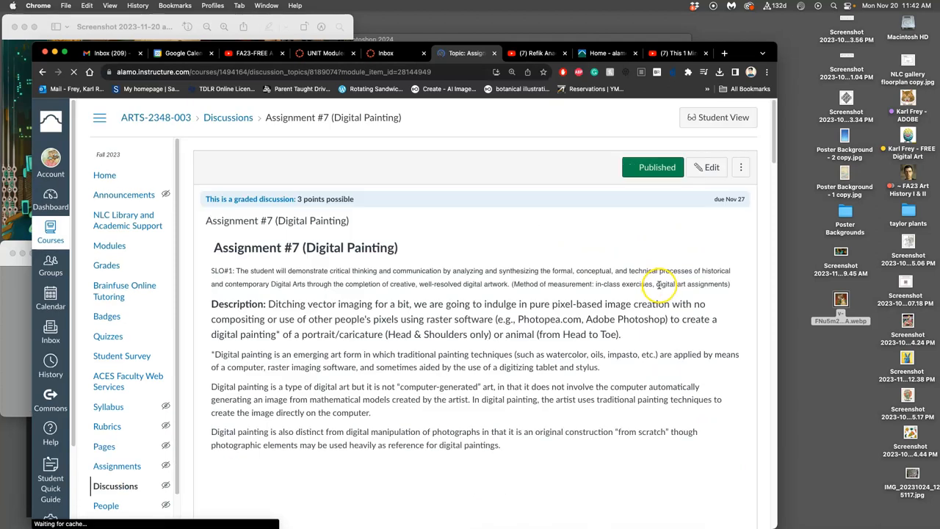
scroll(560, 285, "down", 5)
scroll(585, 281, "down", 4)
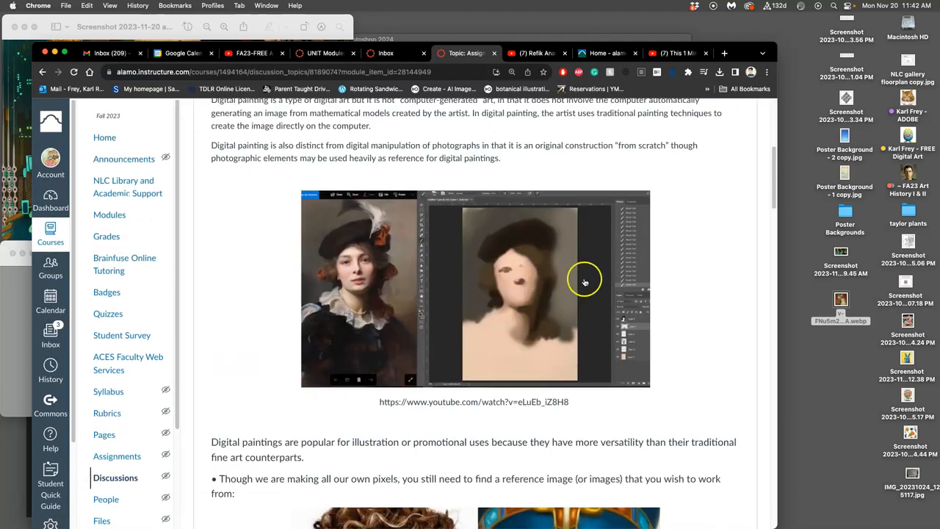
scroll(562, 282, "down", 5)
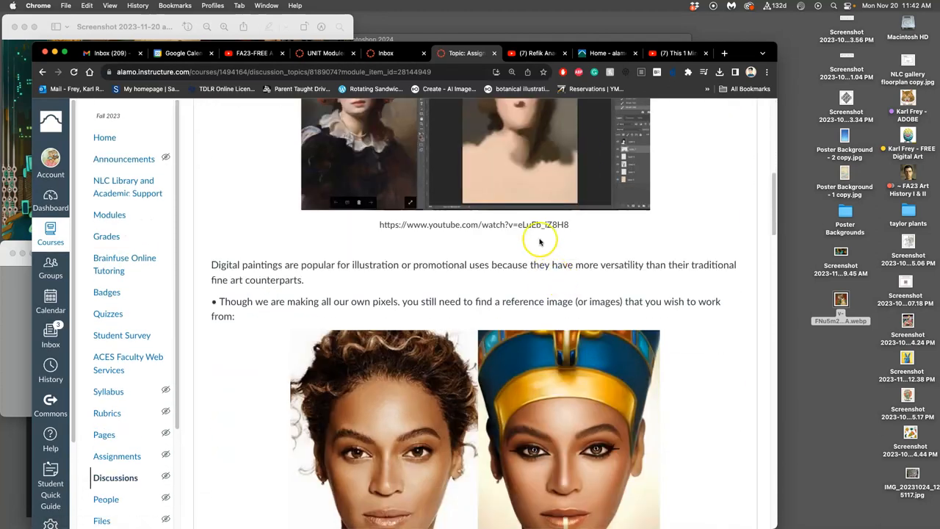
scroll(539, 224, "up", 10)
scroll(724, 139, "up", 4)
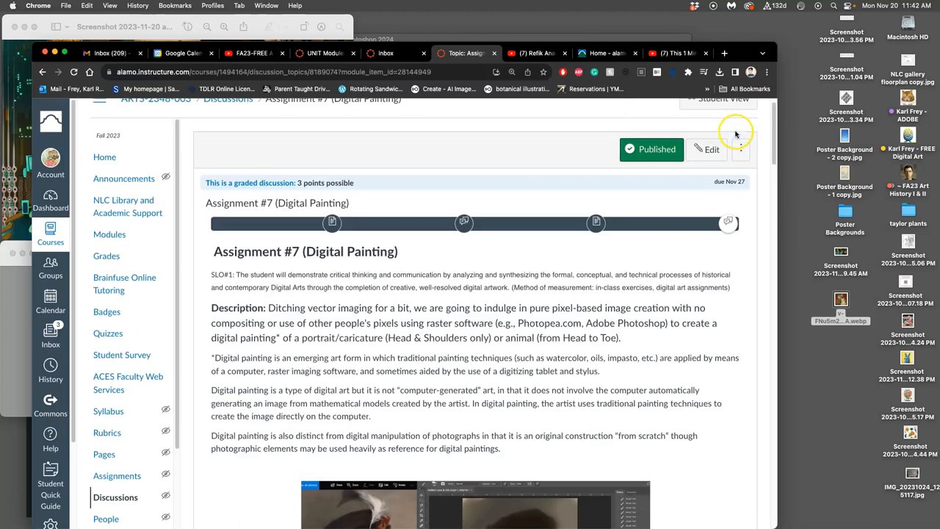
Edit the discussion so the YouTube URL becomes a clickable link, then save it.
left_click(712, 151)
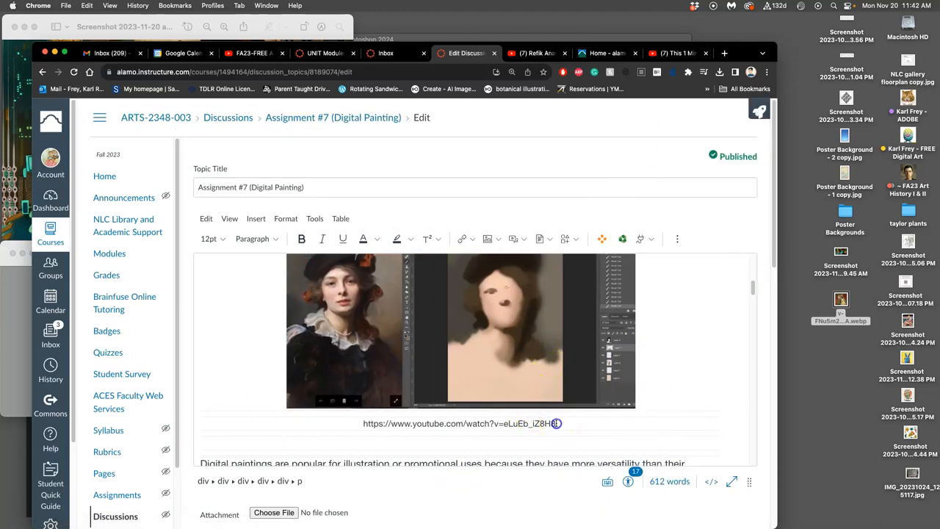
left_click(557, 422)
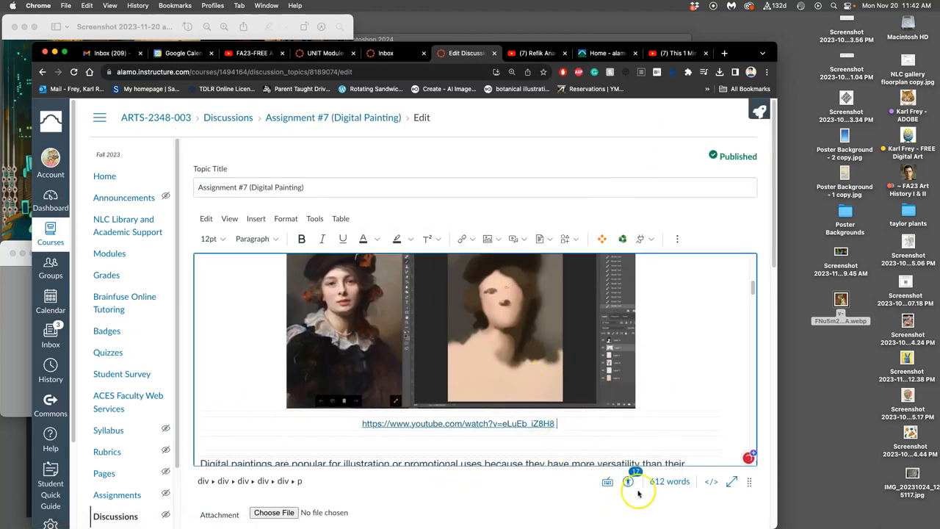
key("End")
left_click(734, 496)
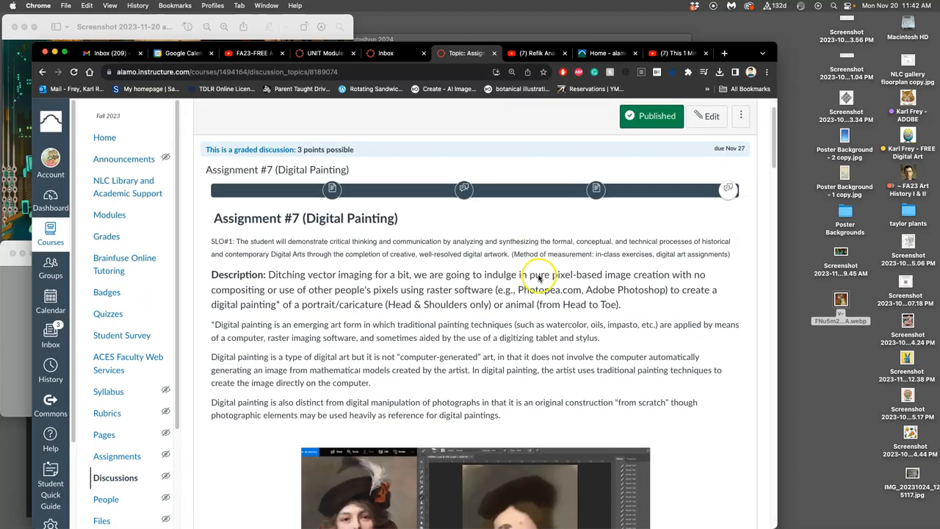
scroll(538, 277, "down", 3)
scroll(538, 278, "down", 5)
scroll(538, 277, "down", 3)
scroll(539, 277, "down", 3)
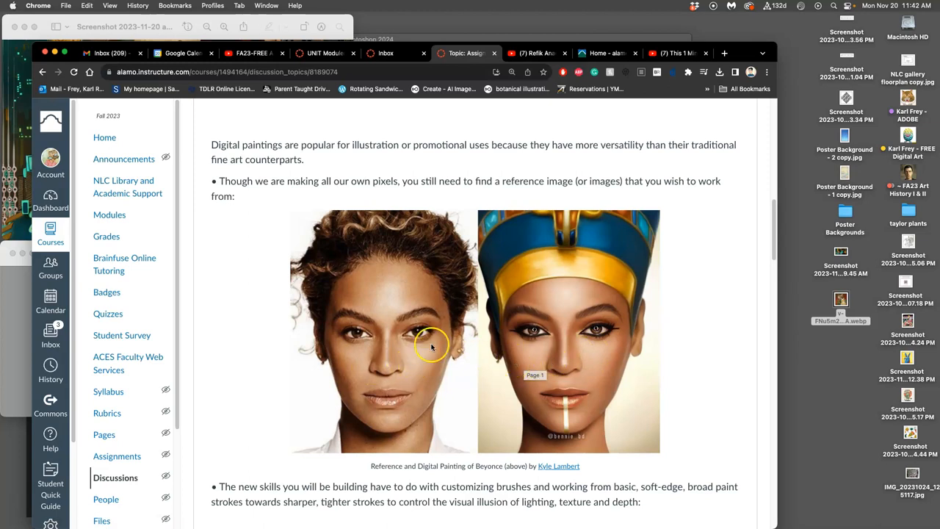
scroll(563, 320, "up", 5)
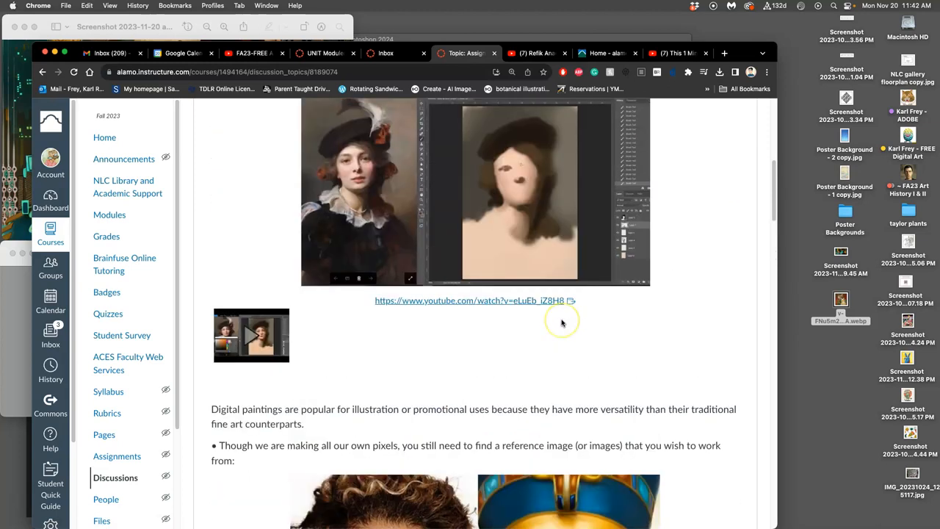
scroll(514, 308, "up", 2)
scroll(507, 308, "up", 2)
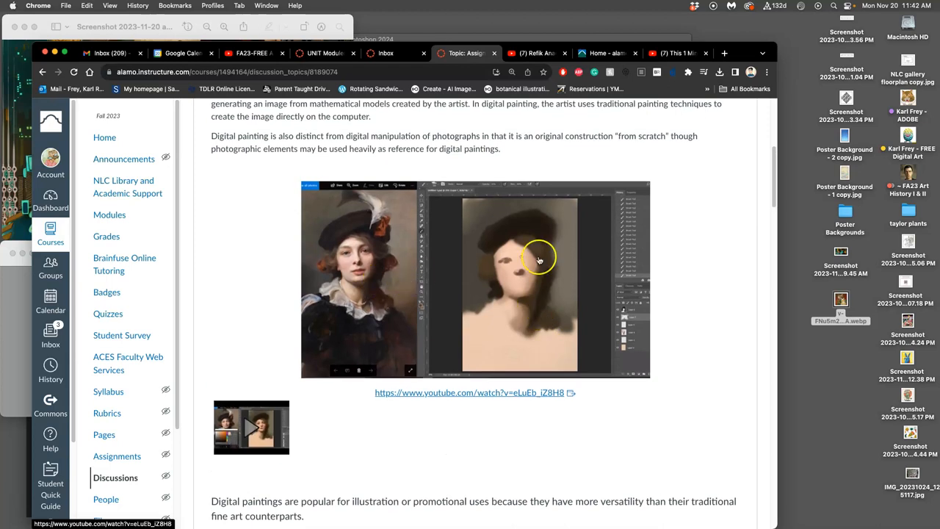
Switch to the 'This 1 Minute Digital Painting Tutorial' YouTube tab and start the video.
left_click(679, 53)
left_click(329, 277)
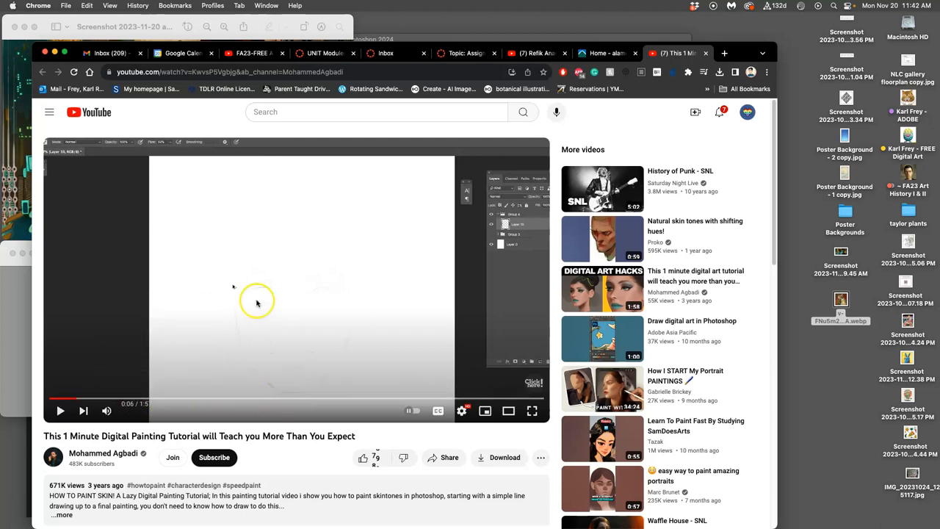
Seek through the tutorial's layers, skin-tone, brush and colour stages to the near-finished portrait around 1:16.
left_click(84, 402)
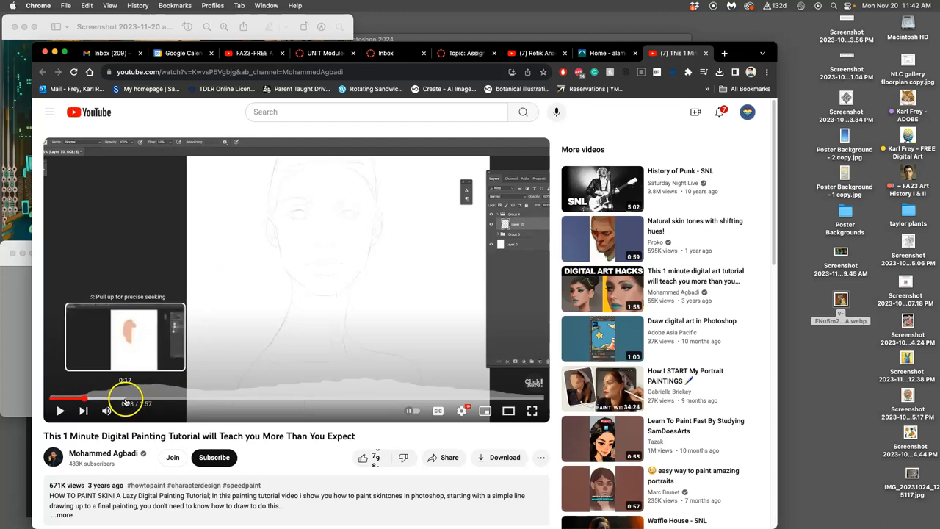
left_click(126, 402)
left_click(144, 402)
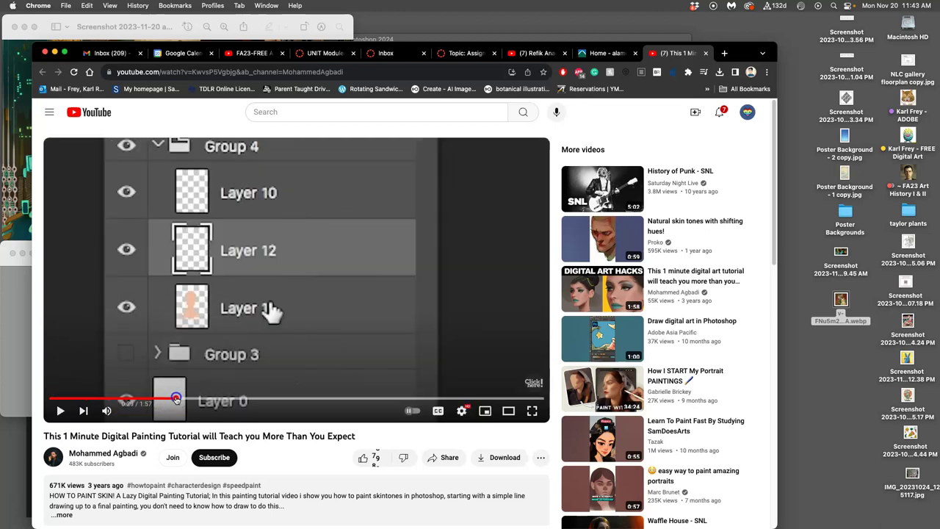
left_click(176, 400)
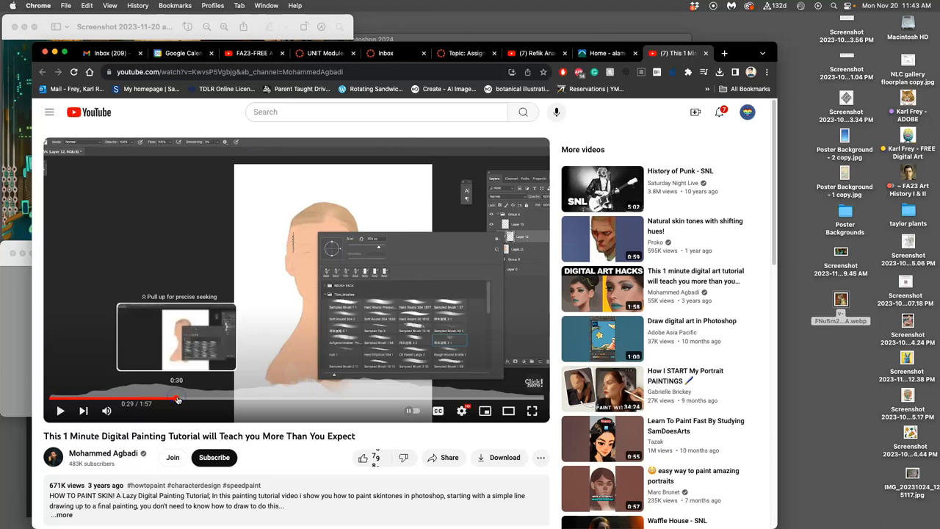
left_click(137, 401)
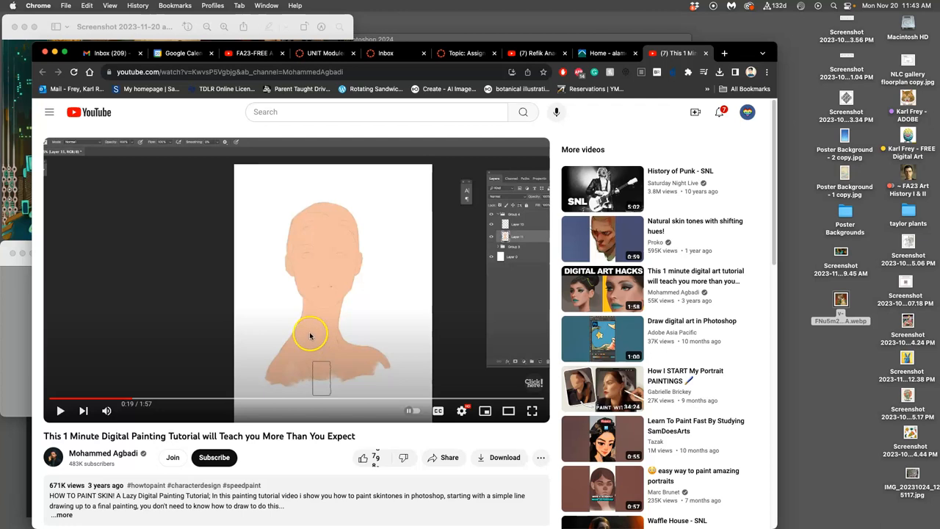
left_click(210, 401)
left_click(246, 402)
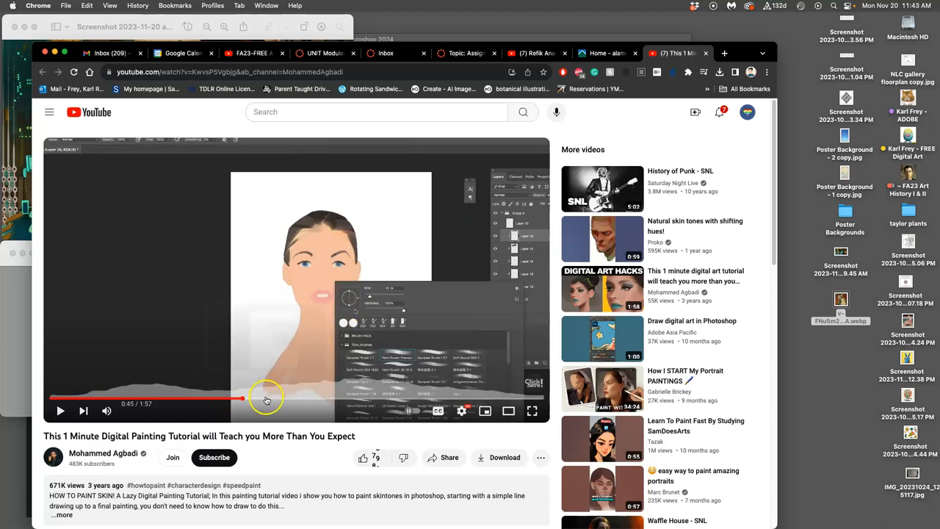
left_click(269, 401)
left_click_drag(305, 401, 373, 398)
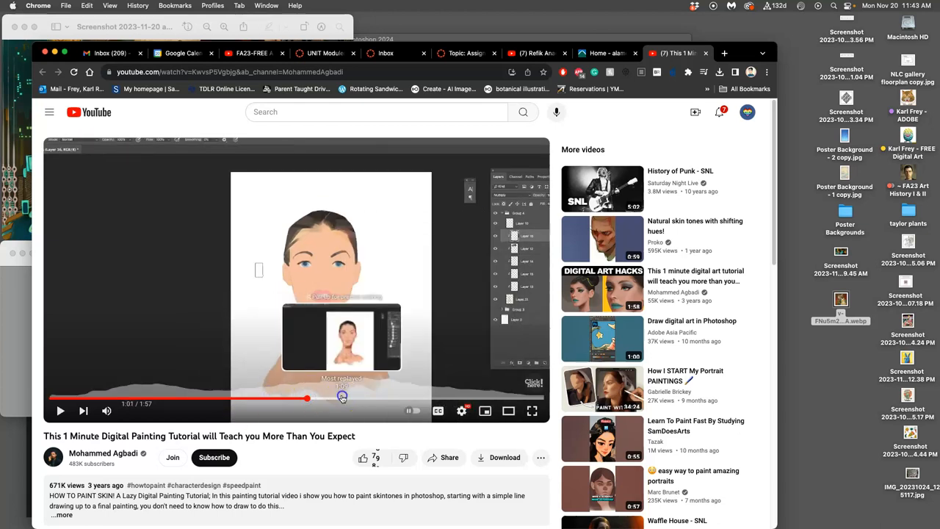